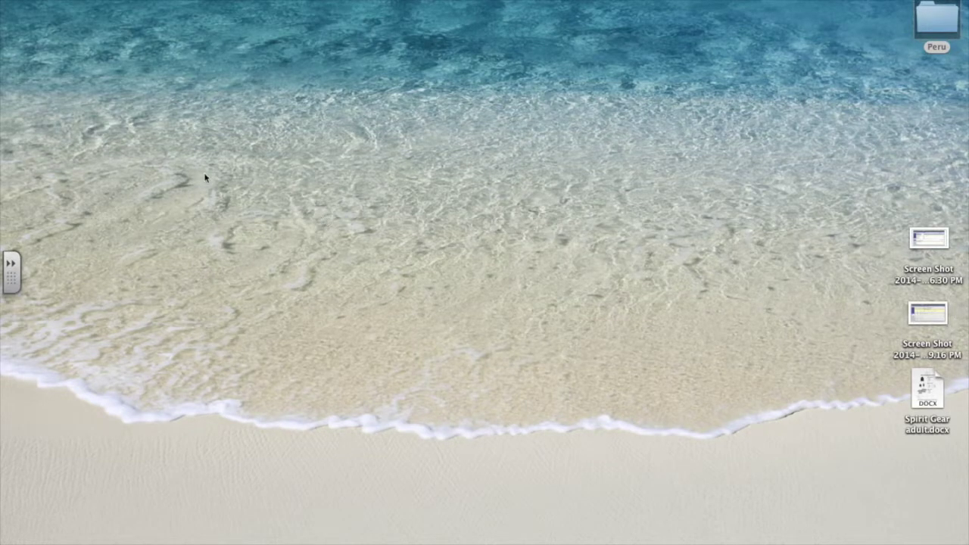
Step: Open the Cambridge Public Schools site (cpsd) in a new Chrome tab and go to its For CPS Students page
mouse_move(1, 78)
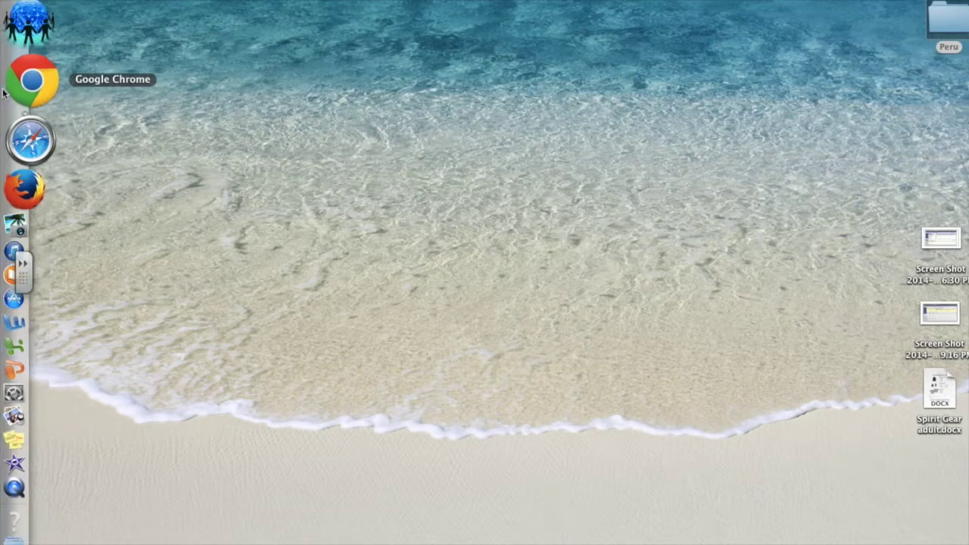
left_click(3, 91)
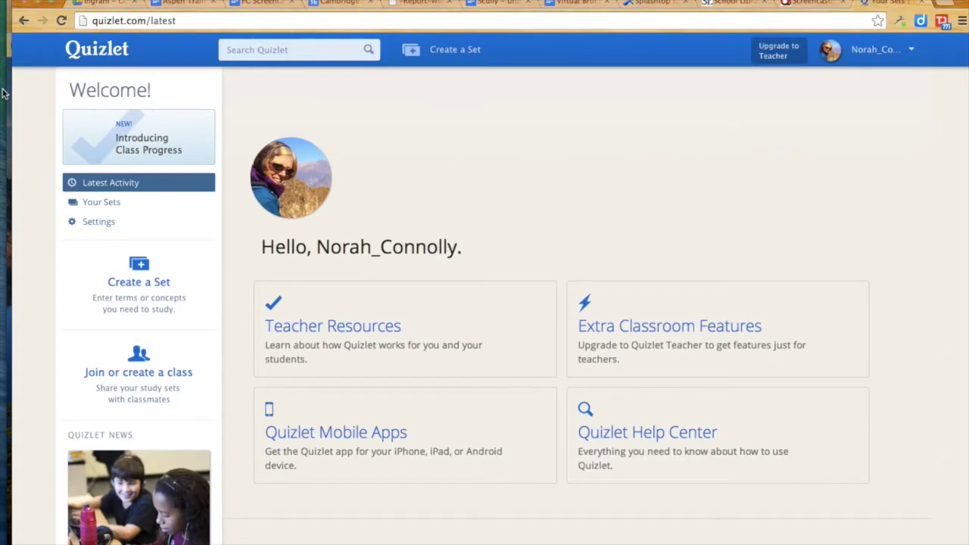
key("super+t")
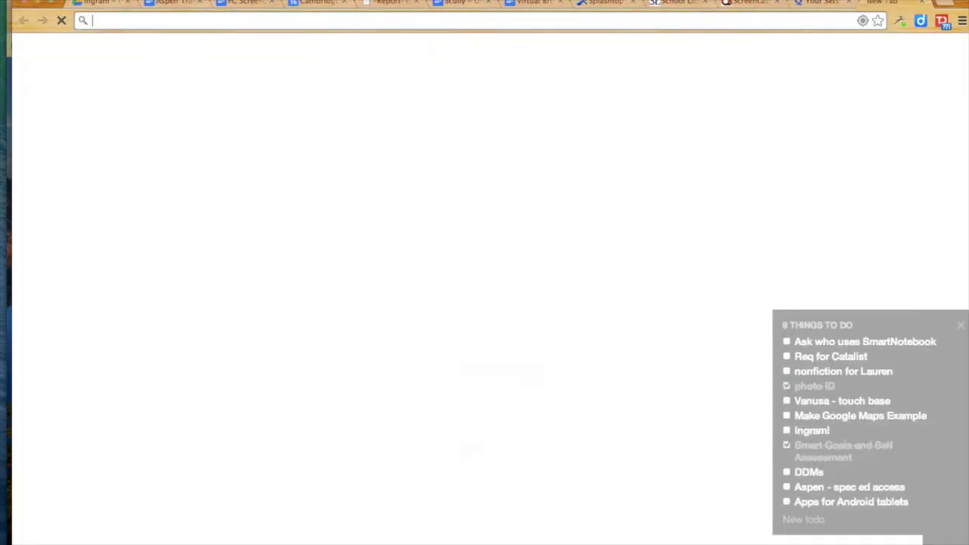
type("cpsd")
key("Return")
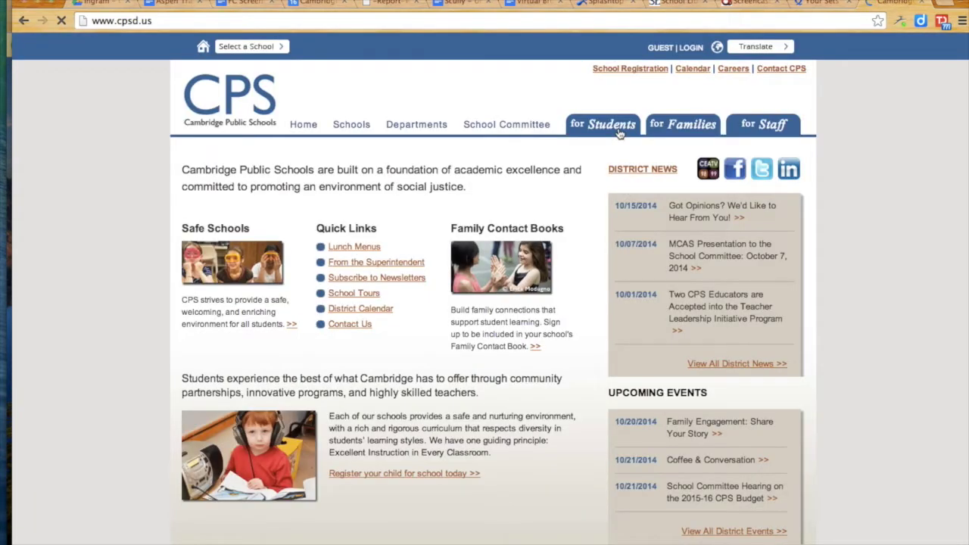
left_click(618, 132)
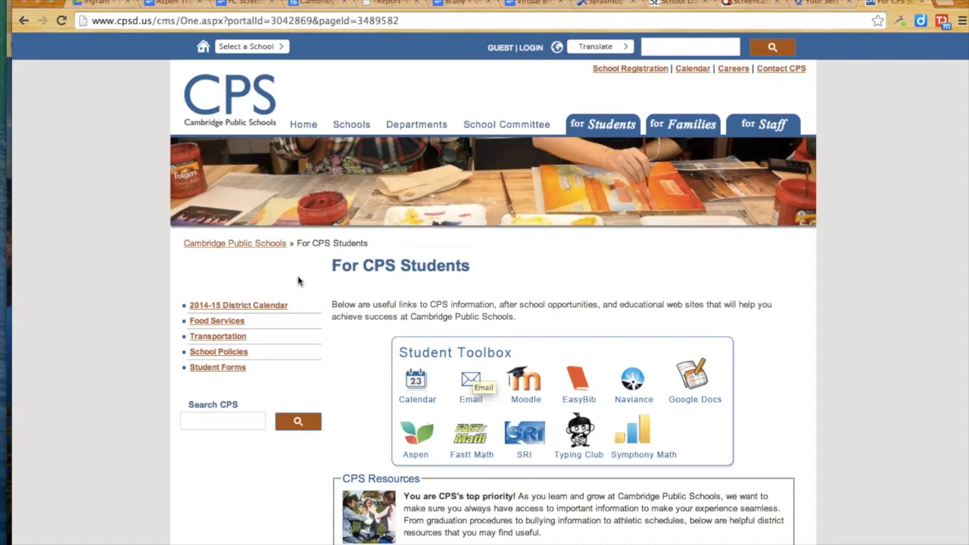
mouse_move(3, 95)
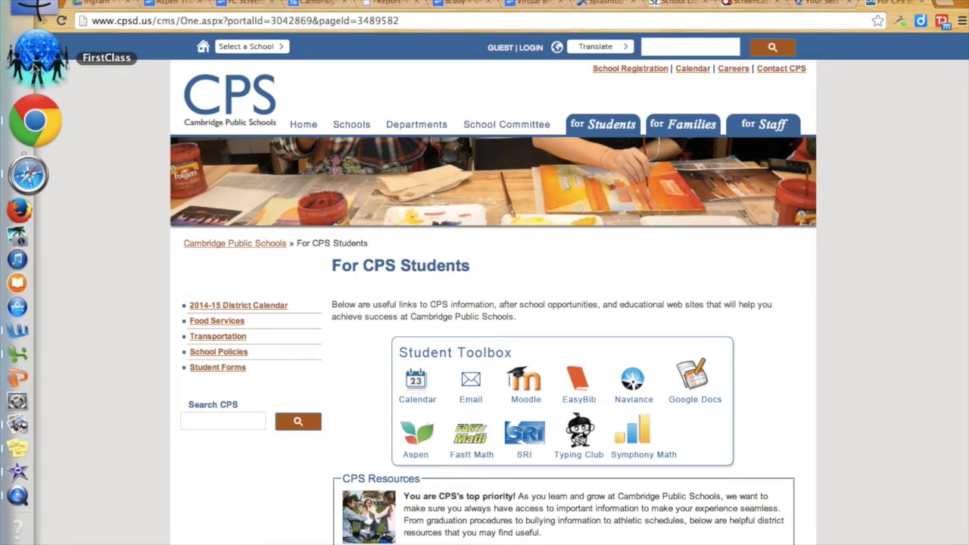
Step: Launch FirstClass, log in with the account credentials, and bring the Desktop window forward
left_click(34, 66)
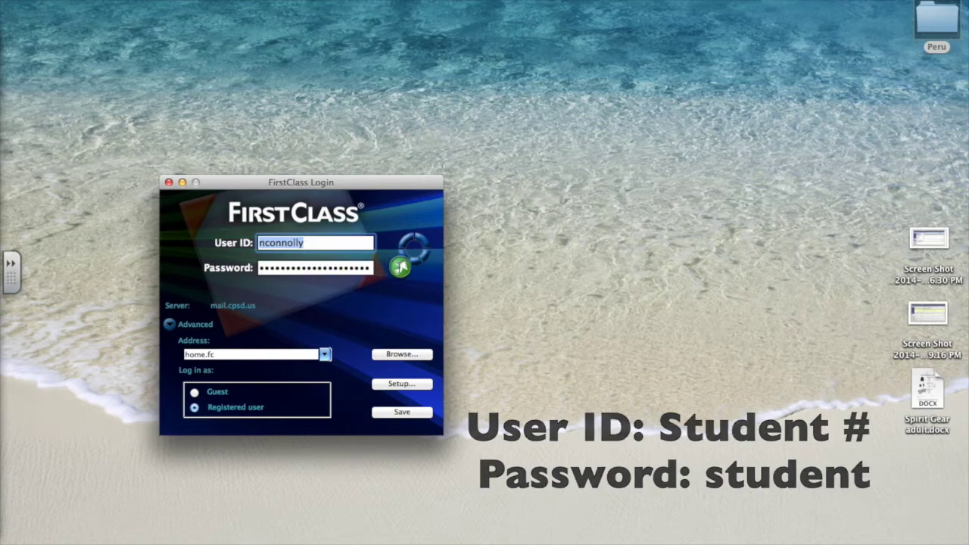
left_click(400, 267)
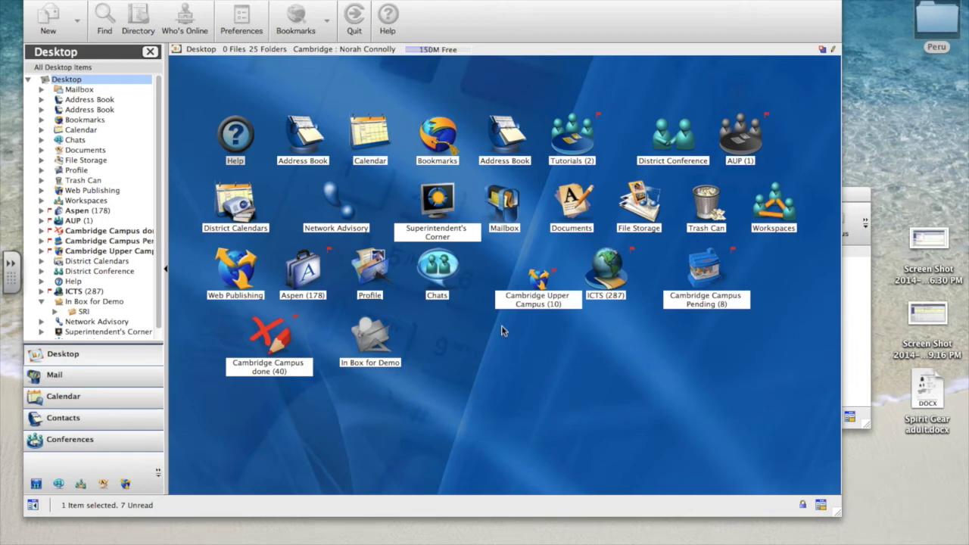
left_click(299, 1)
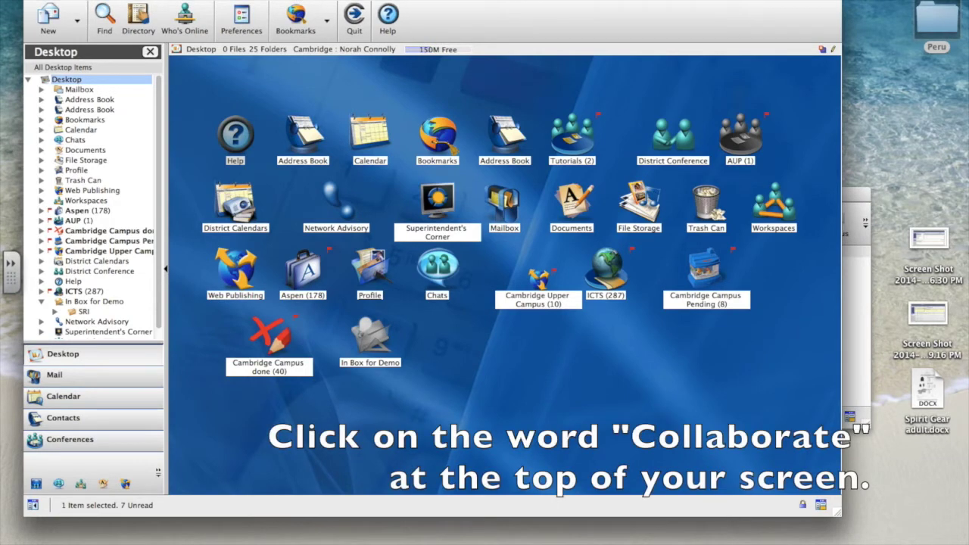
Step: In Collaborate > Change Password, enter the old password and the new password twice, then close the form
left_click(287, 0)
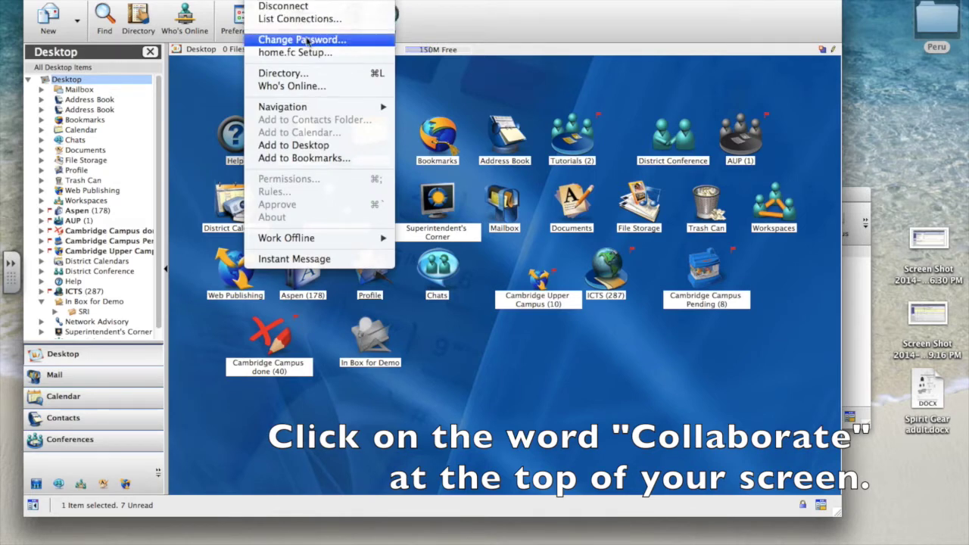
left_click(353, 45)
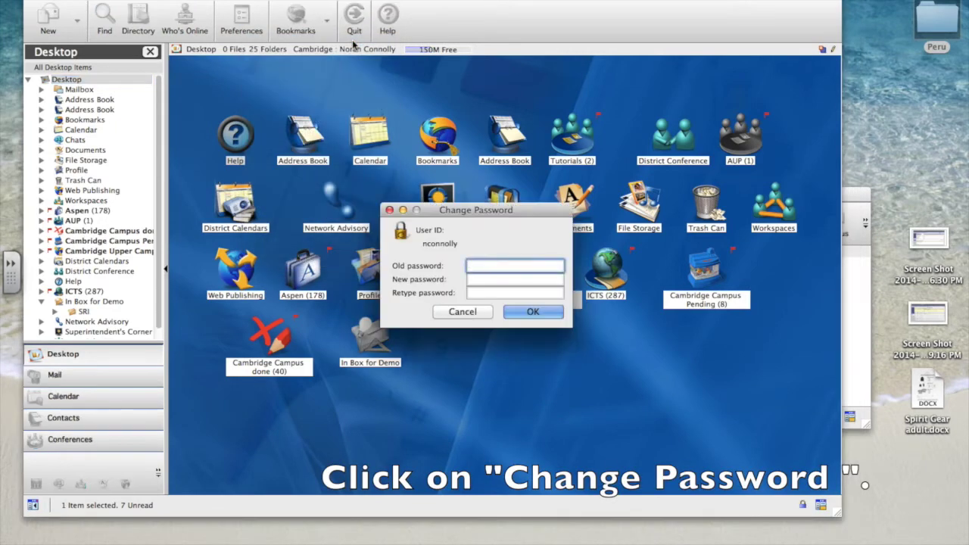
type("•••••••")
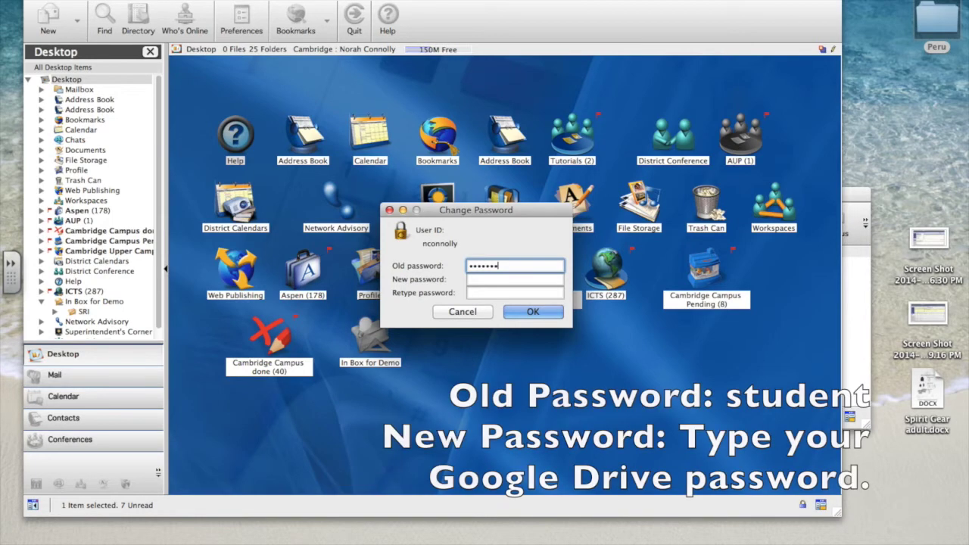
key("Tab")
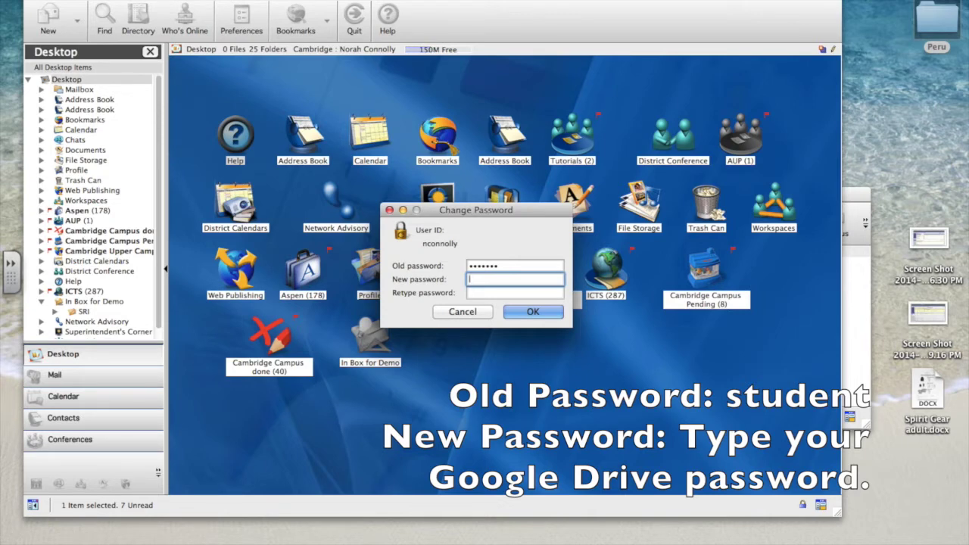
type("•••••••")
key("Tab")
type("•••••••")
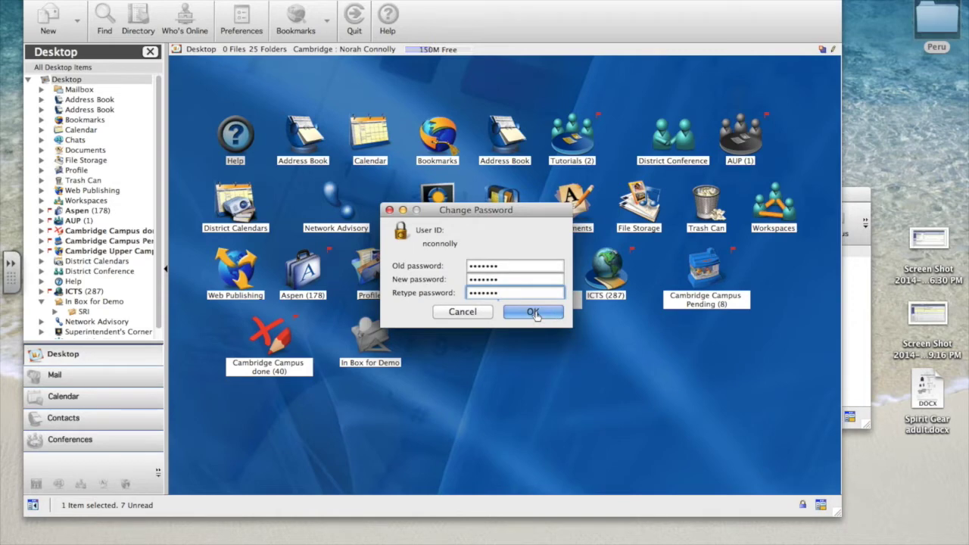
left_click(468, 316)
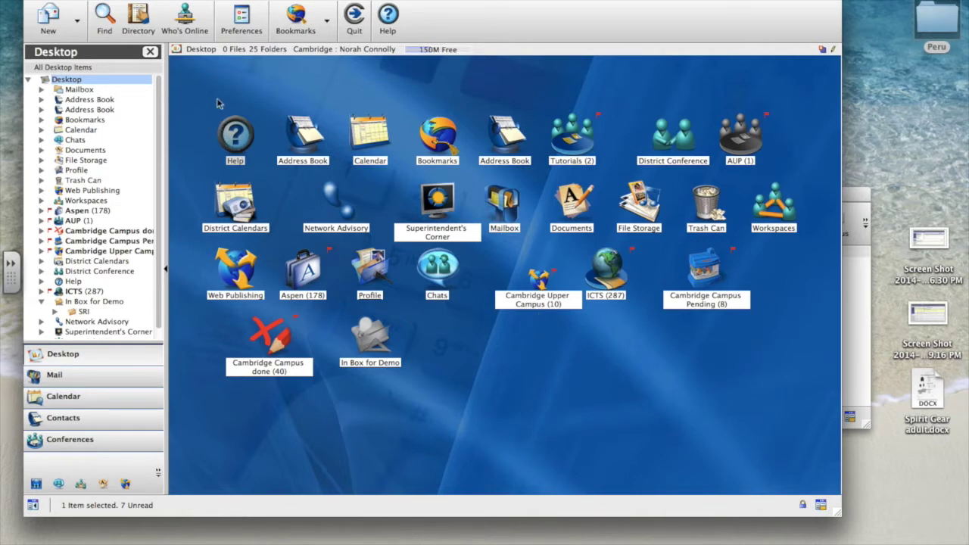
Step: Open the Mailbox and read through the '[MSLAmembers] National History Day' message in the preview
left_click(77, 91)
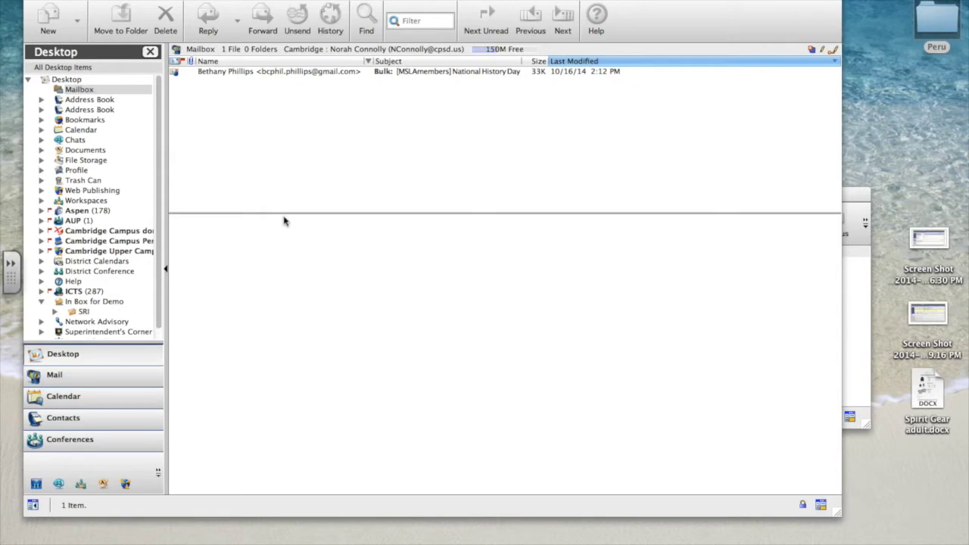
left_click(231, 73)
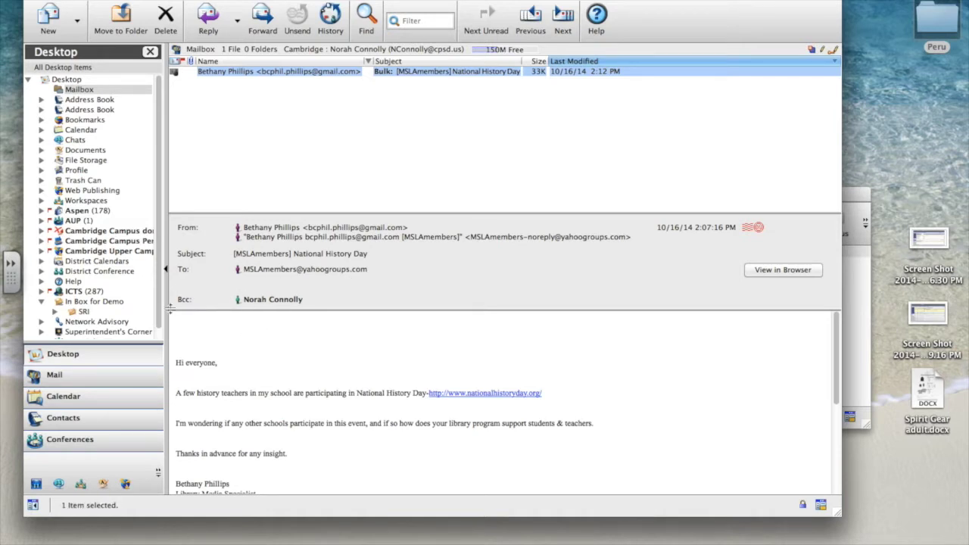
scroll(245, 340, "down", 2)
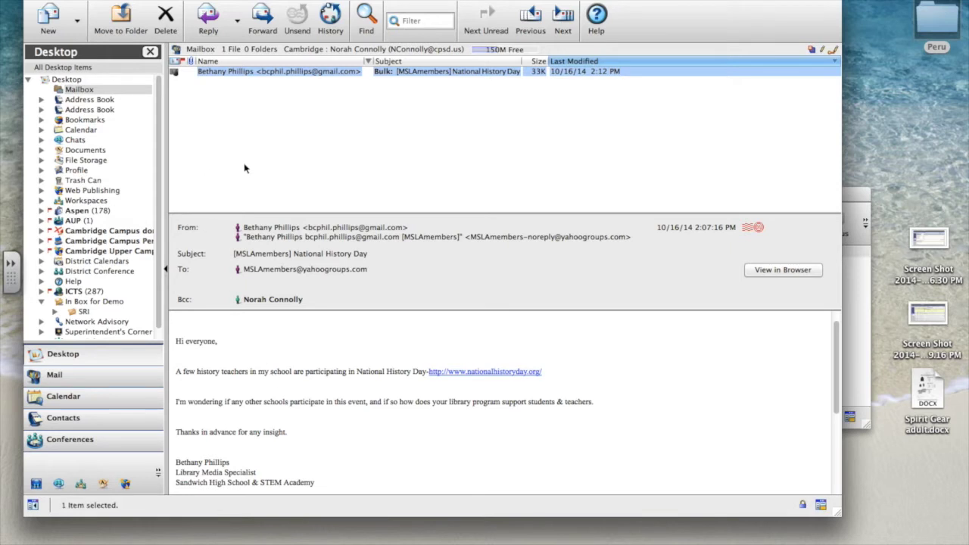
Step: Create a new message with the signature pre-filled and put the cursor in the Subject field
left_click(49, 20)
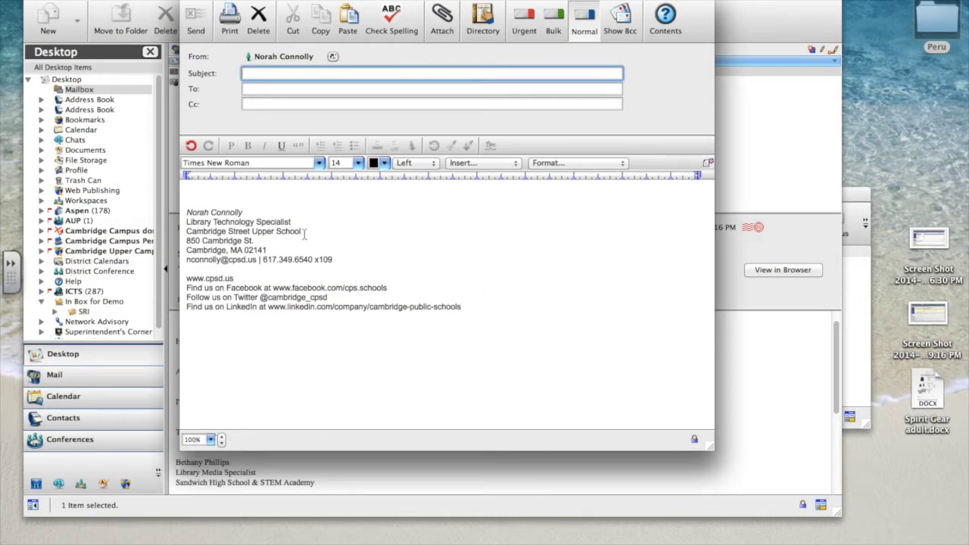
left_click(207, 190)
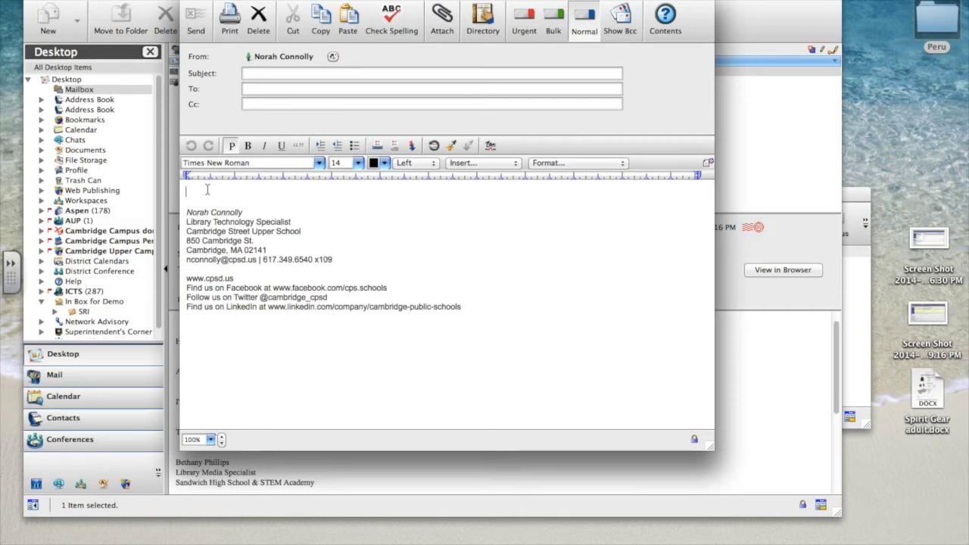
left_click(253, 74)
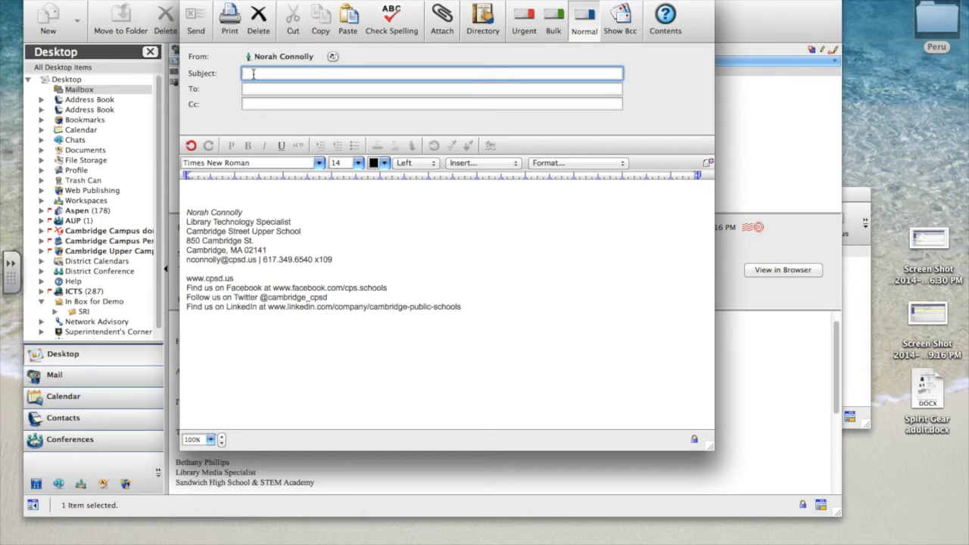
Step: Enter the subject 'Science Question from CSUS Scholar' and add the staff colleague as the To recipient
type("Science Question")
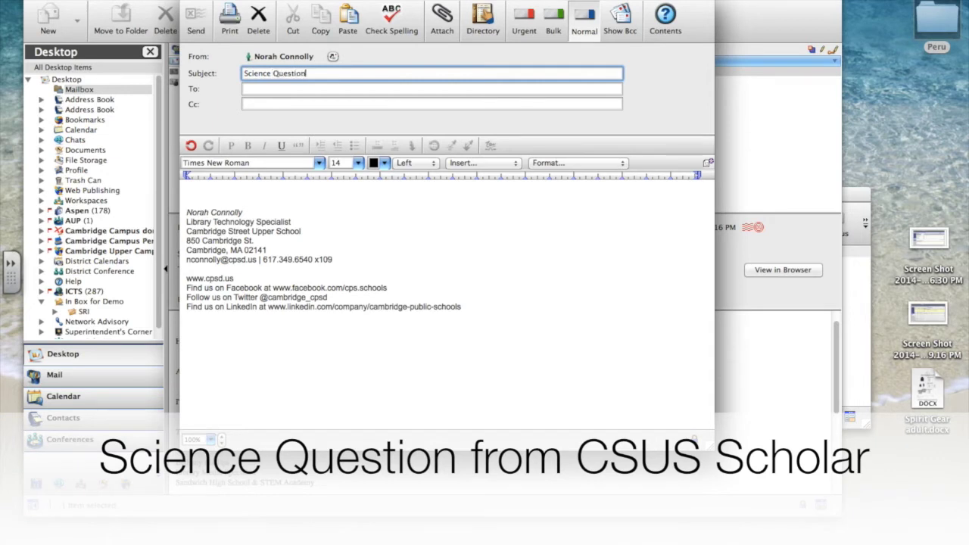
type(" from CSUS Scholar")
left_click(254, 89)
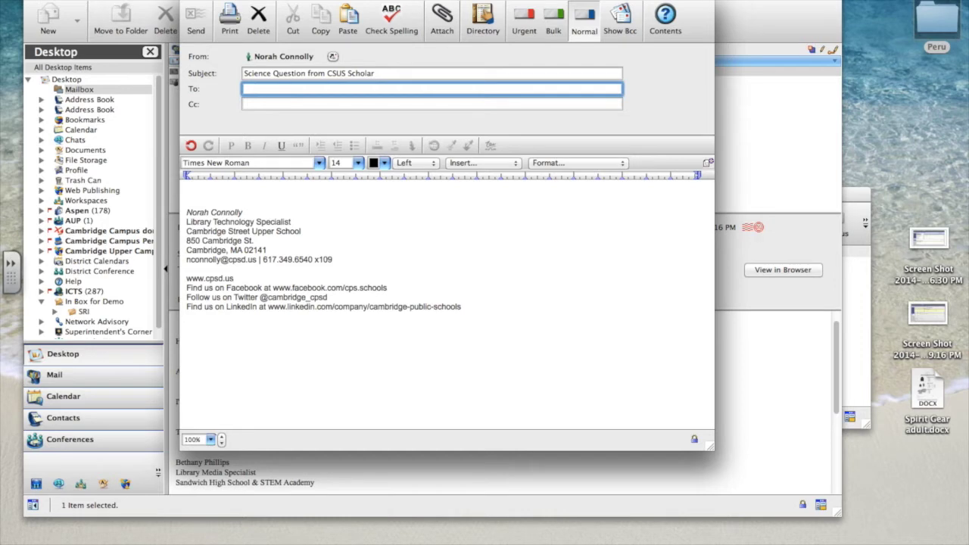
key("Return")
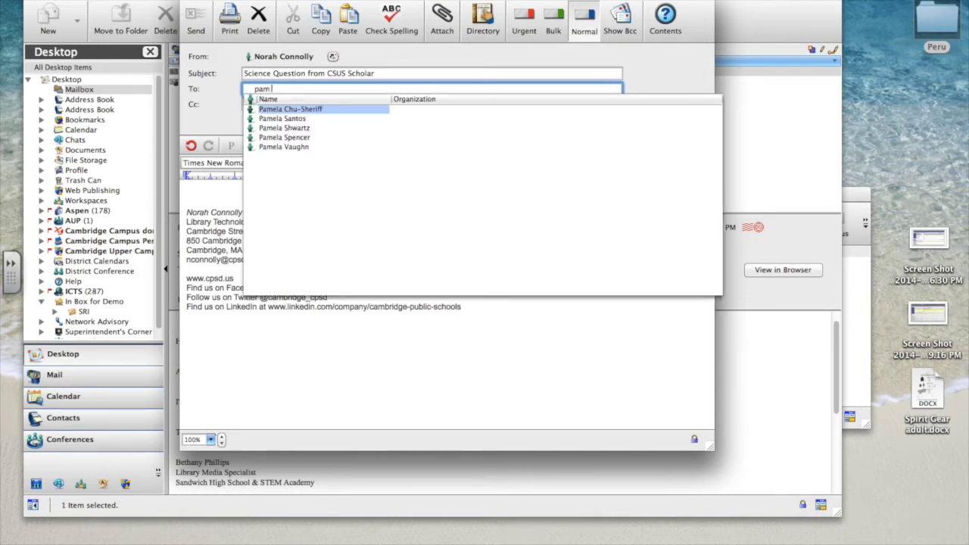
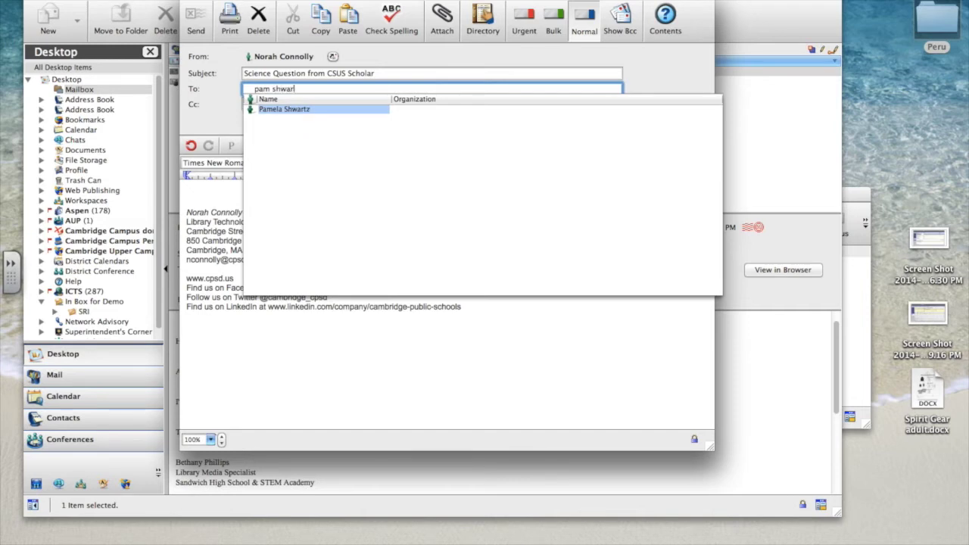
key("Return")
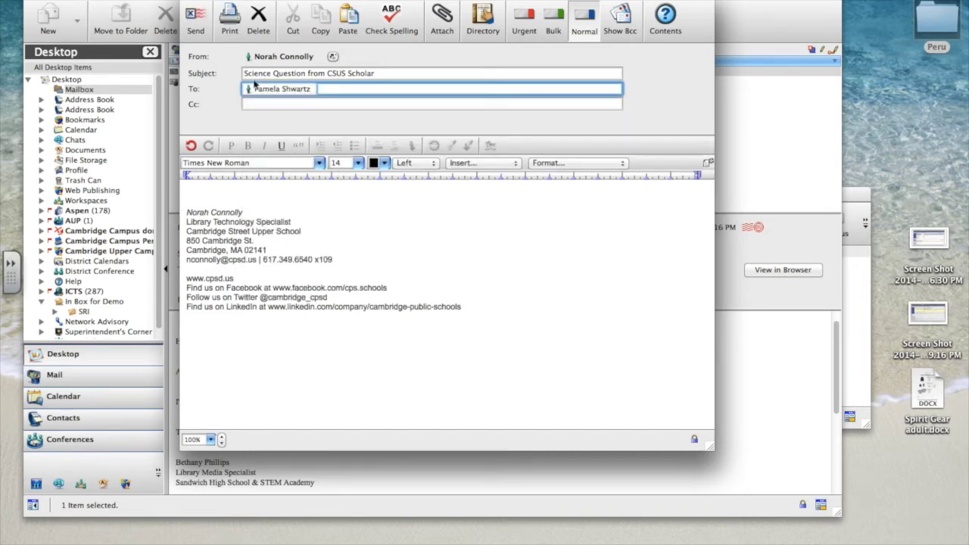
left_click(295, 92)
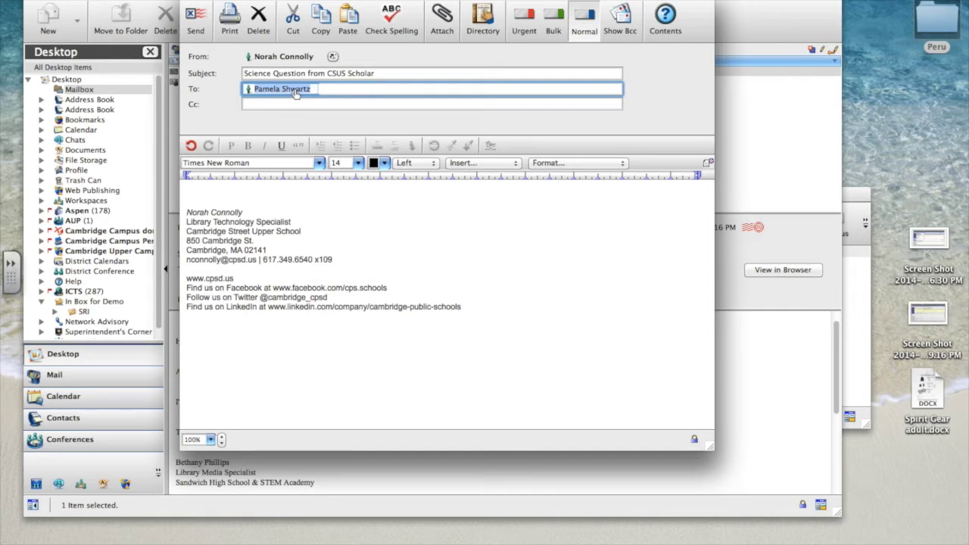
Step: Replace the To recipient with the CSUS science Gmail address
key("BackSpace")
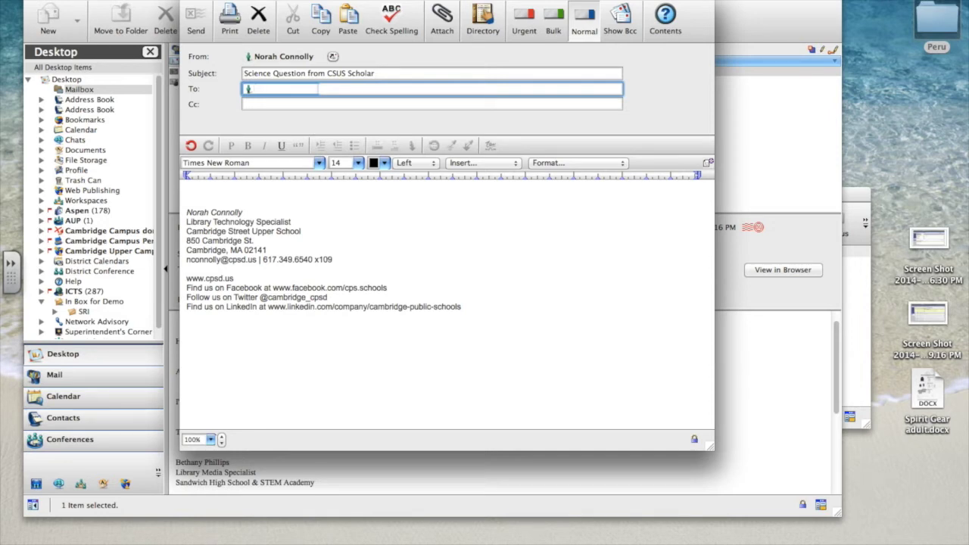
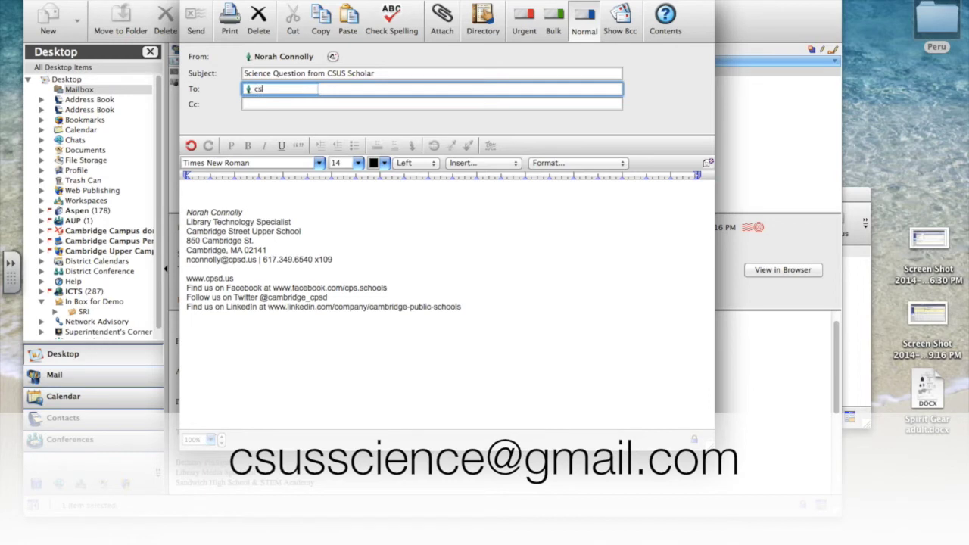
key("Return")
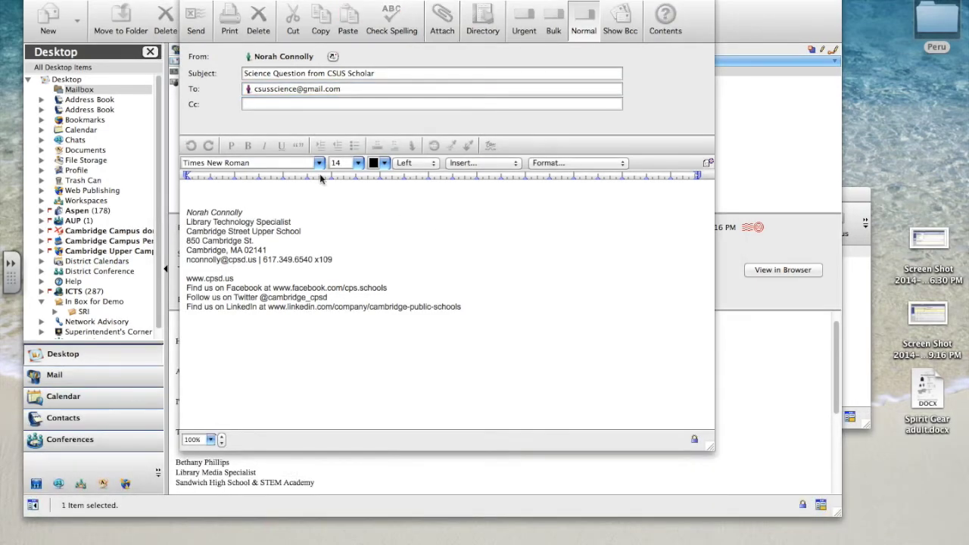
left_click(195, 110)
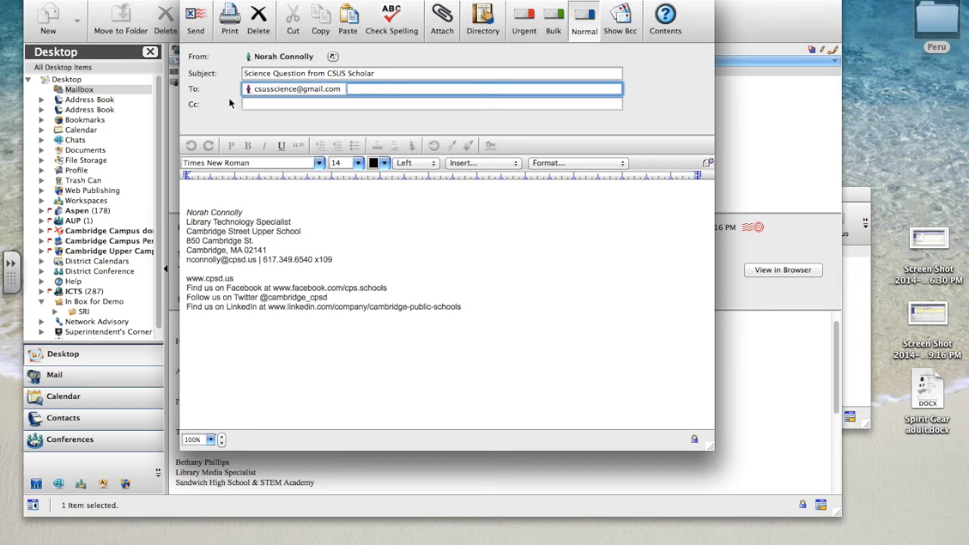
Step: Add the staff colleague from the directory on the Cc line
left_click(271, 104)
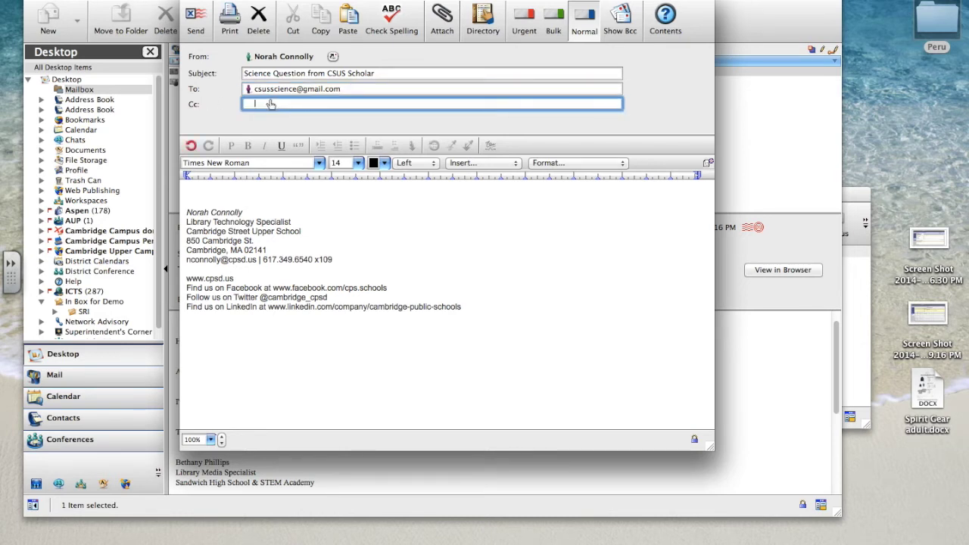
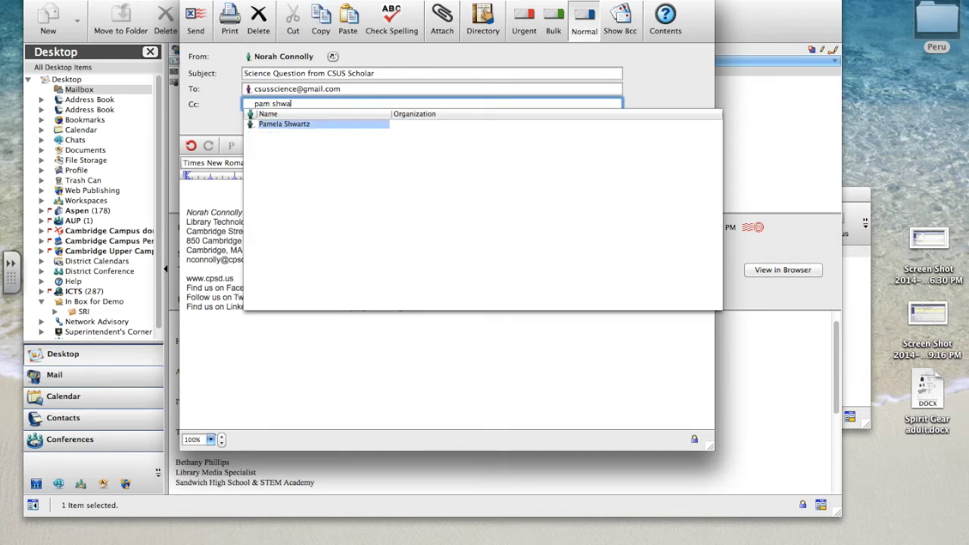
key("Return")
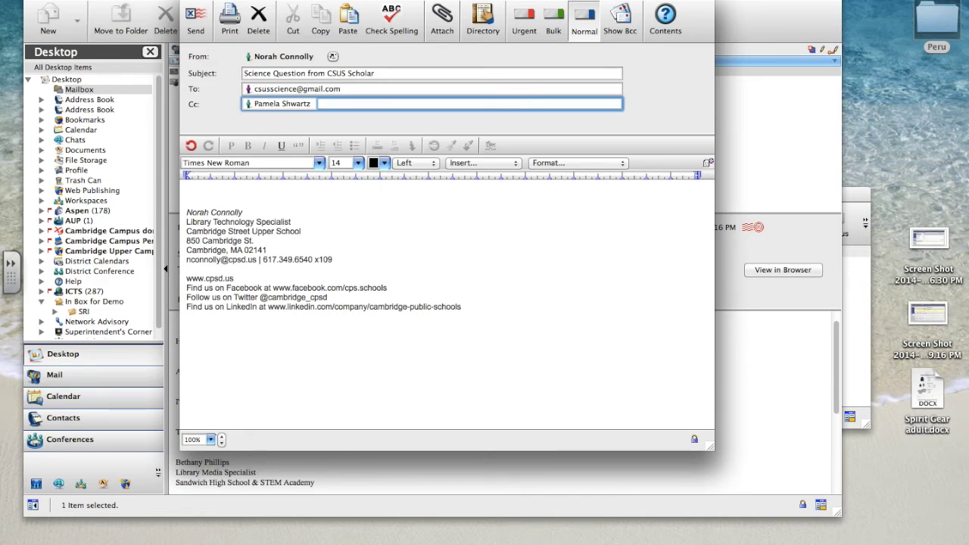
left_click(362, 195)
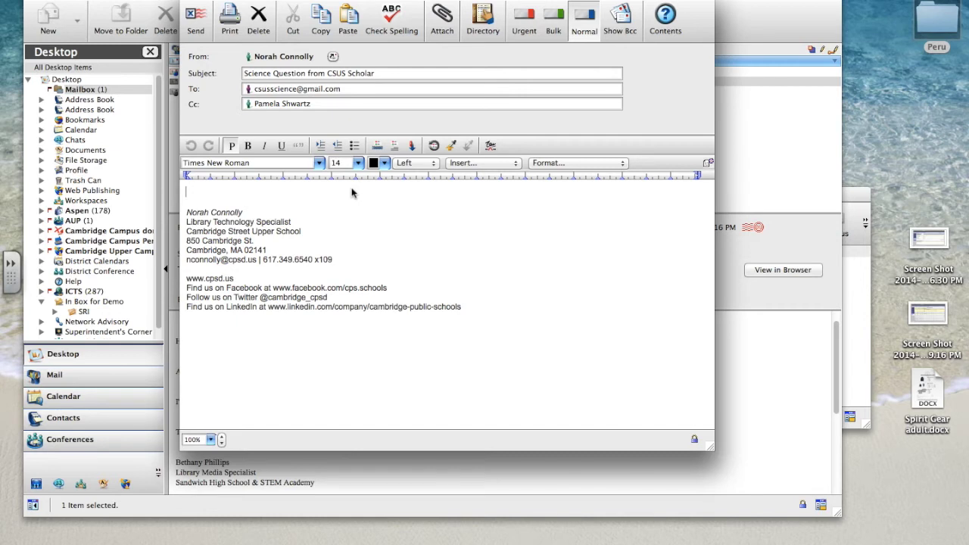
Step: Delete the signature and type a 'Hello' greeting addressed to the teacher by name
left_click_drag(474, 308, 179, 188)
key("BackSpace")
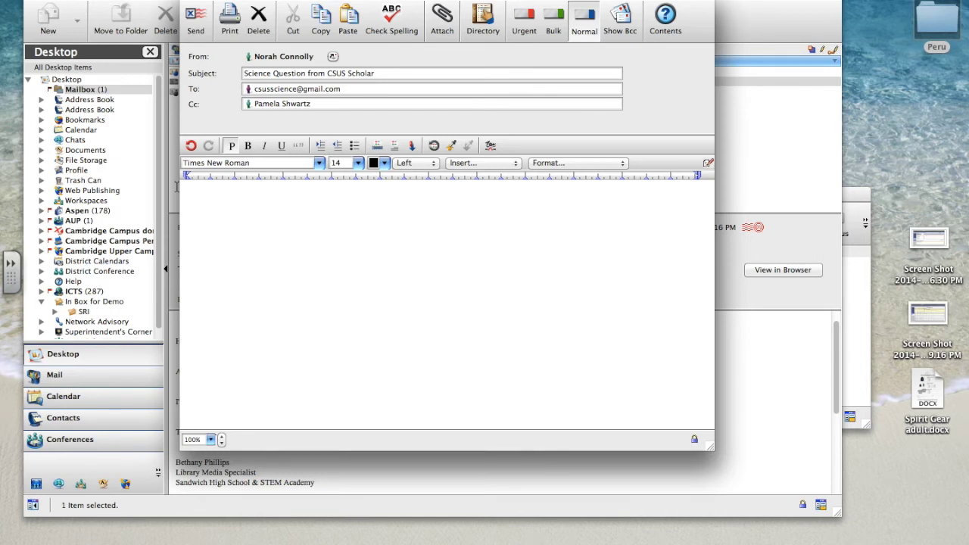
type("Dear Mr. Jones,")
double_click(192, 191)
type("Hello")
left_click(207, 191)
type(",")
Step: Write the paragraph introducing the 7th-grade Cambridge Street Upper School student, then sign off 'Sincerely,' with the student's name
key("Return")
key("Return")
type("My name is")
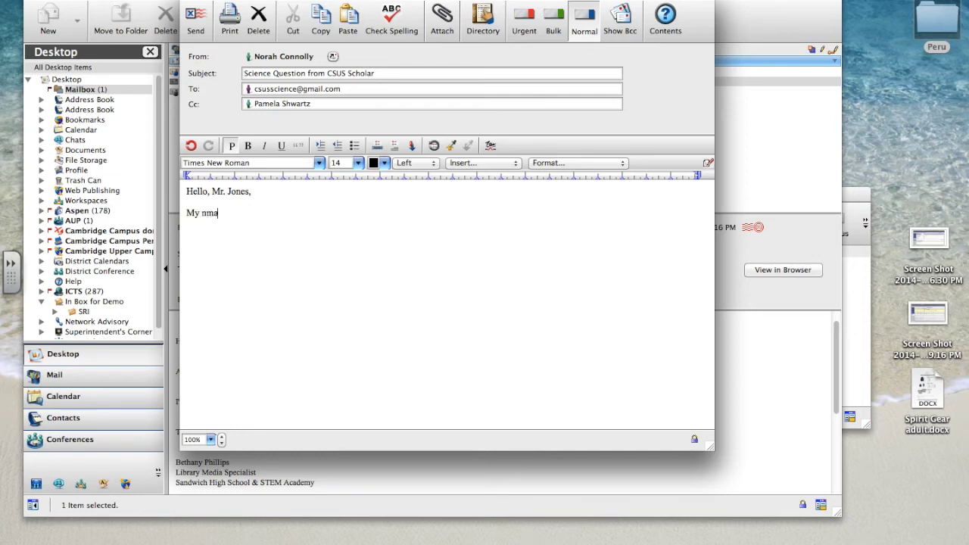
type(" Jane and I am a 7th grade students a")
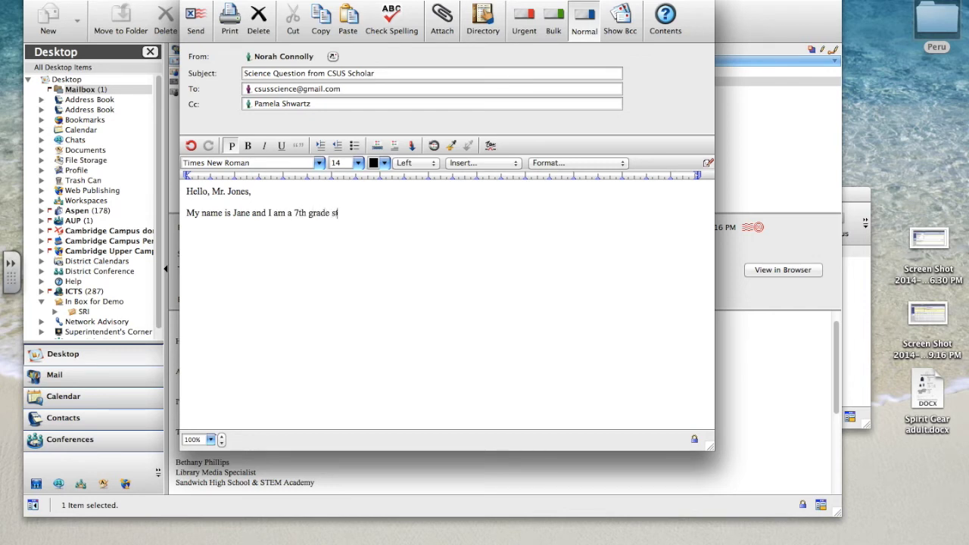
key("BackSpace")
key("BackSpace")
key("BackSpace")
type("at camr")
key("BackSpace")
key("BackSpace")
key("BackSpace")
key("BackSpace")
type("Cambridge streeet")
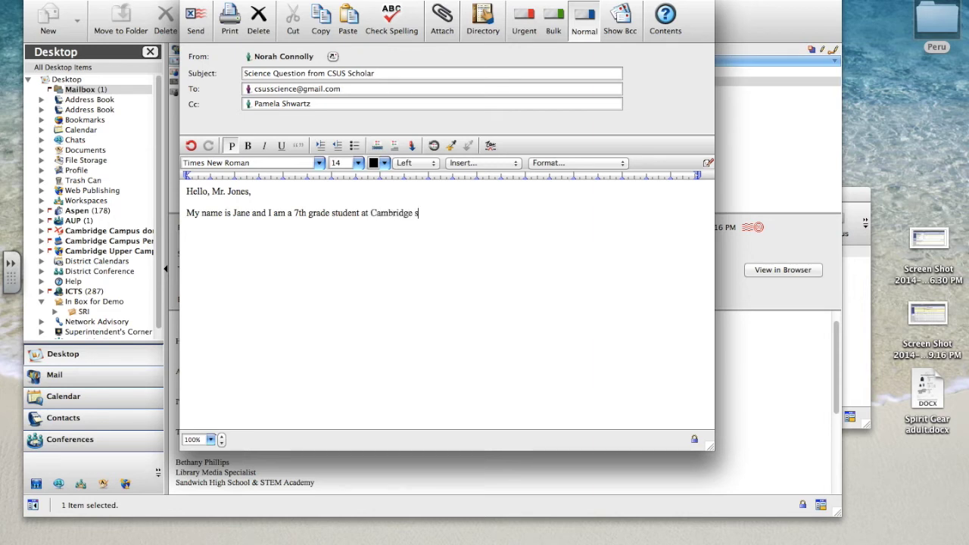
key("BackSpace")
key("BackSpace")
type("t upper School in Cambridge i am writi")
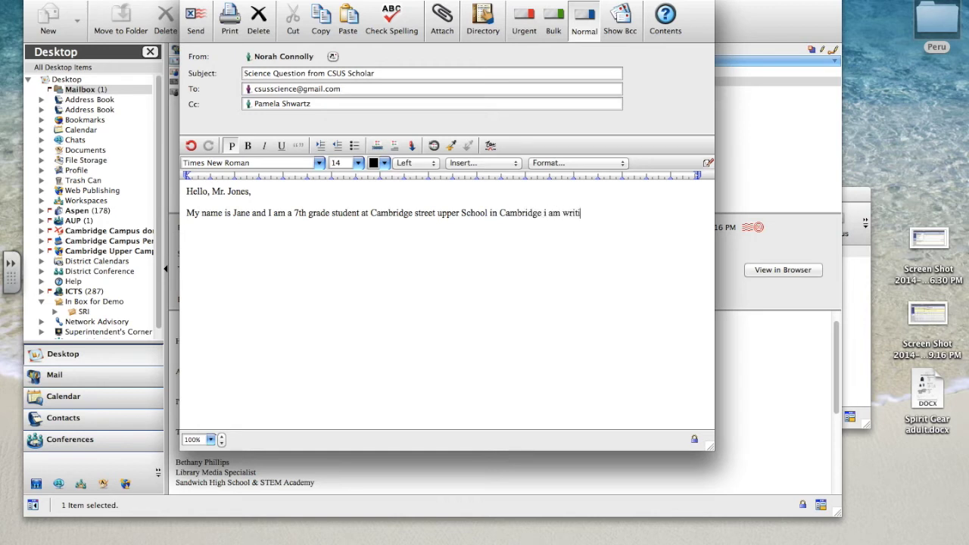
type("ng to you to ask some que")
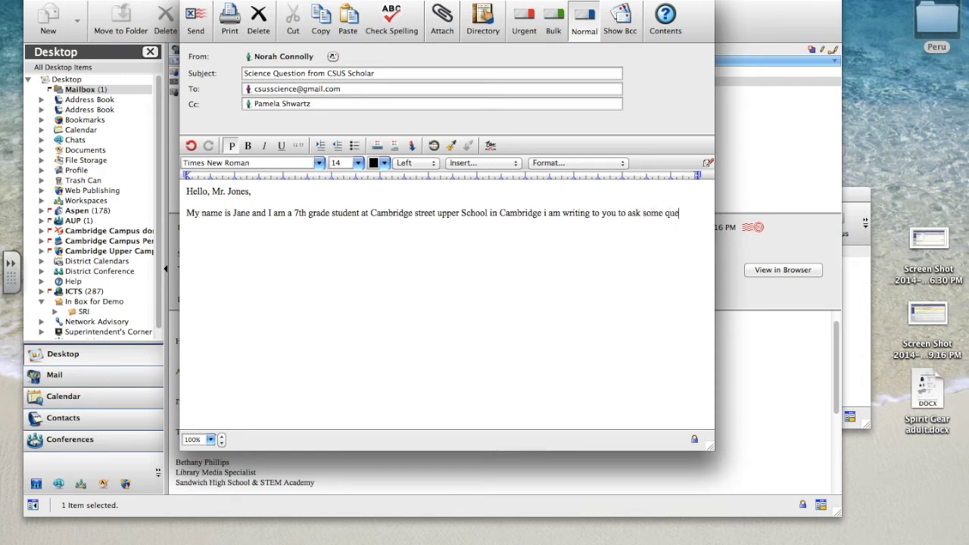
type("stions as part of the Net")
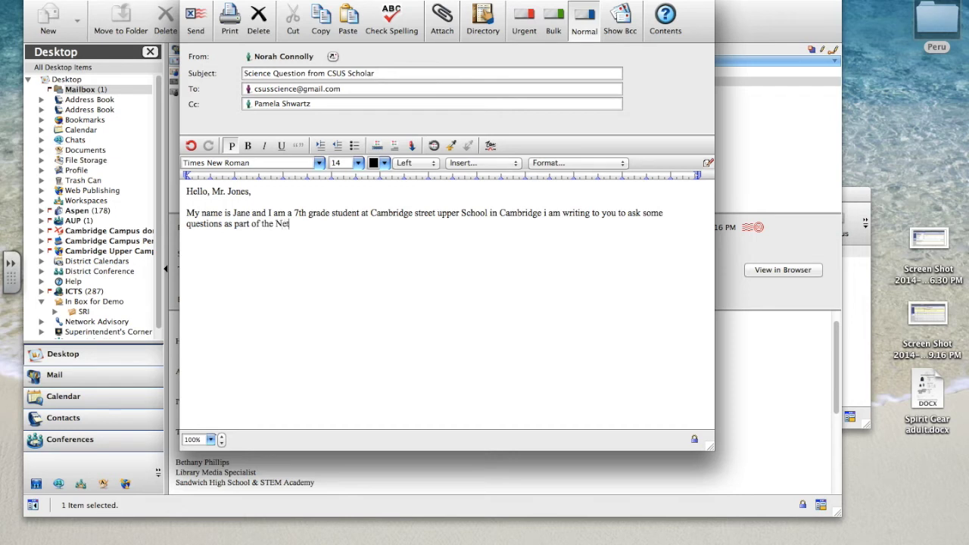
type("Pals program. I am excited ")
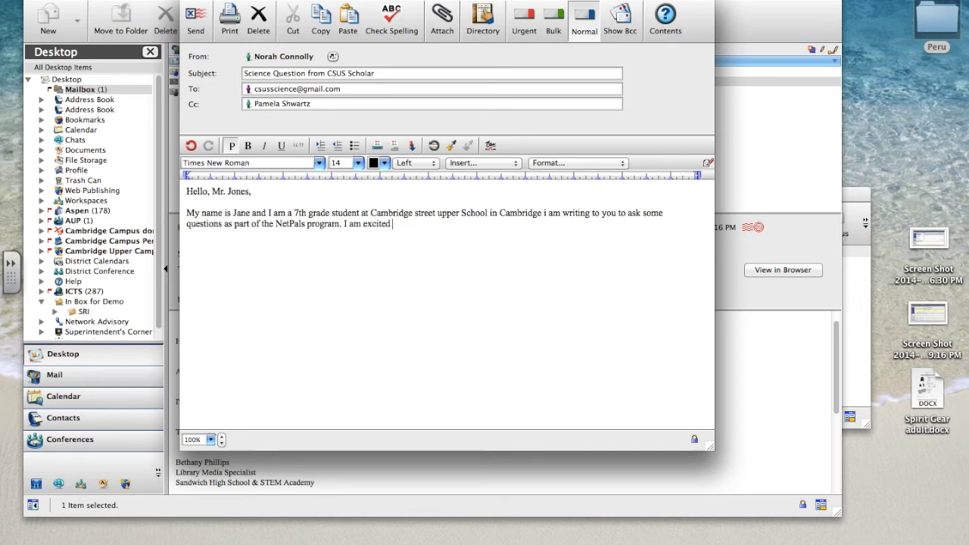
type("to learn from you during th")
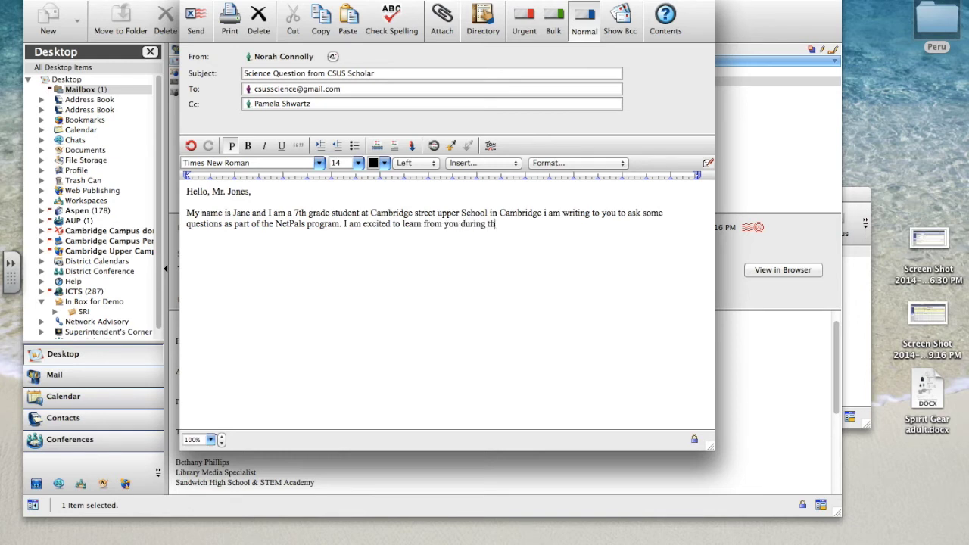
type("e upcimi")
key("BackSpace")
key("BackSpace")
key("BackSpace")
type("oming school ")
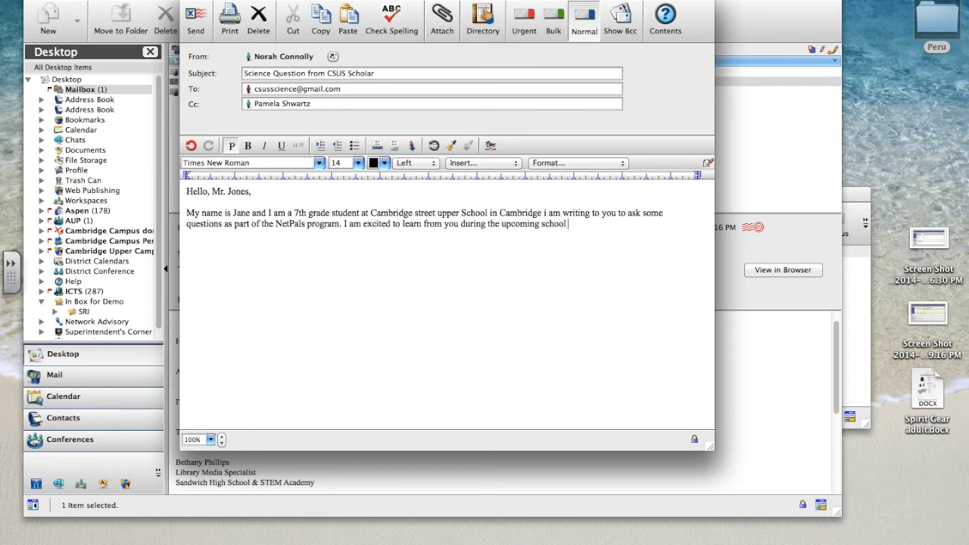
type("year!")
type("Sincerely,")
type("Jane")
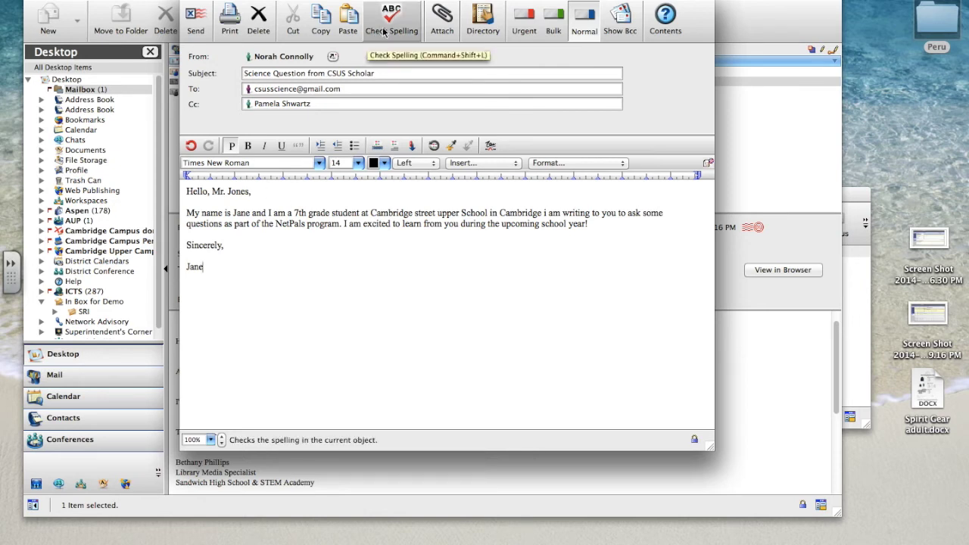
Step: Spell-check the letter, skipping the lone 'i' and adding 'NetPals' to the dictionary
left_click(383, 32)
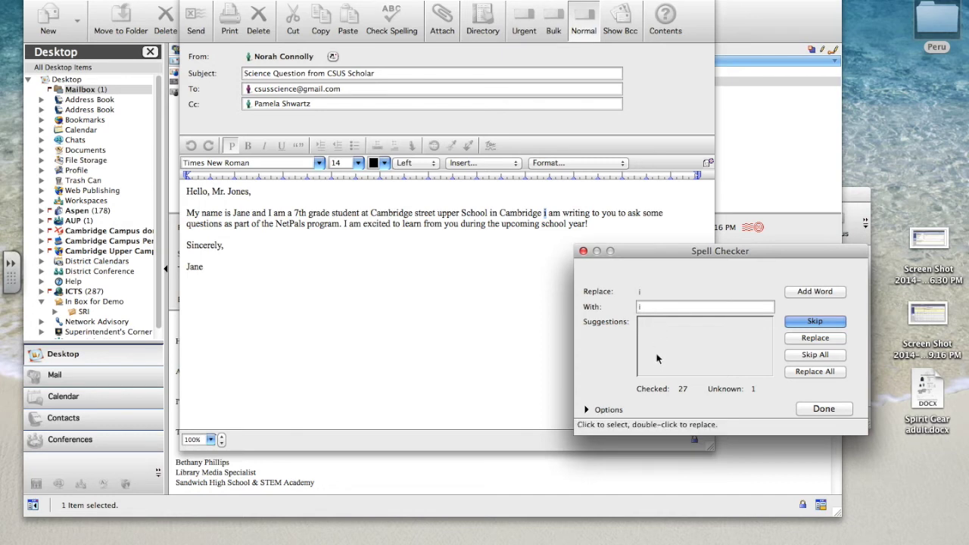
left_click(809, 322)
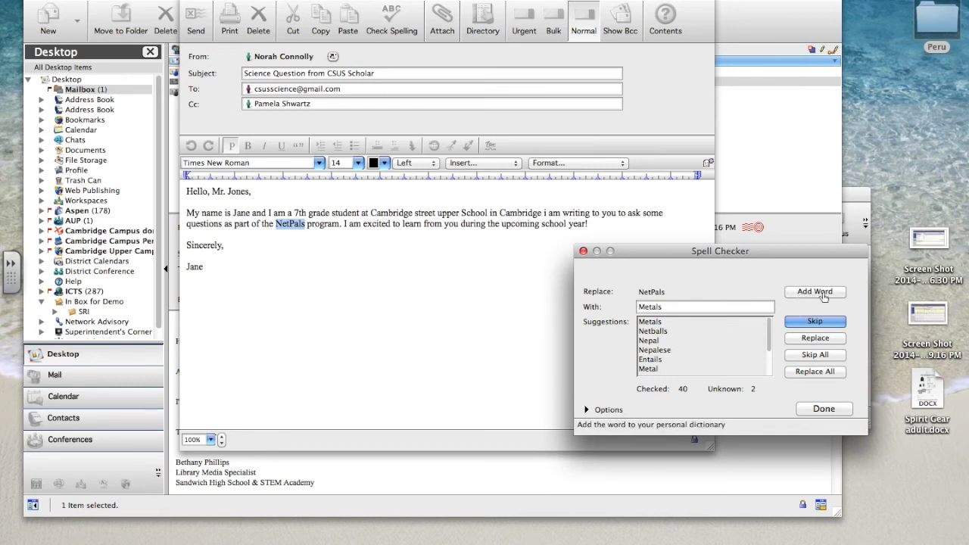
left_click(824, 296)
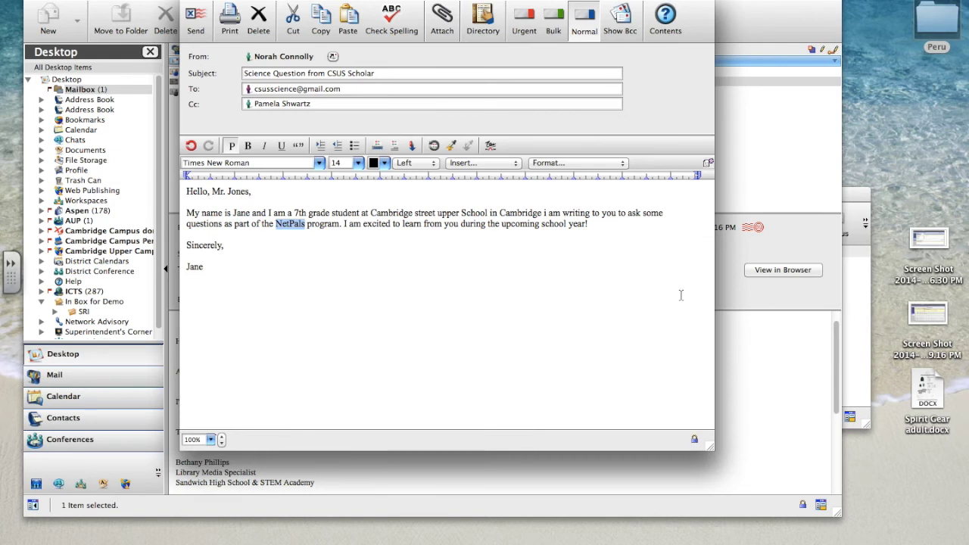
Step: Change 'street' to 'Street' so the school's name reads Cambridge Street
left_click(418, 240)
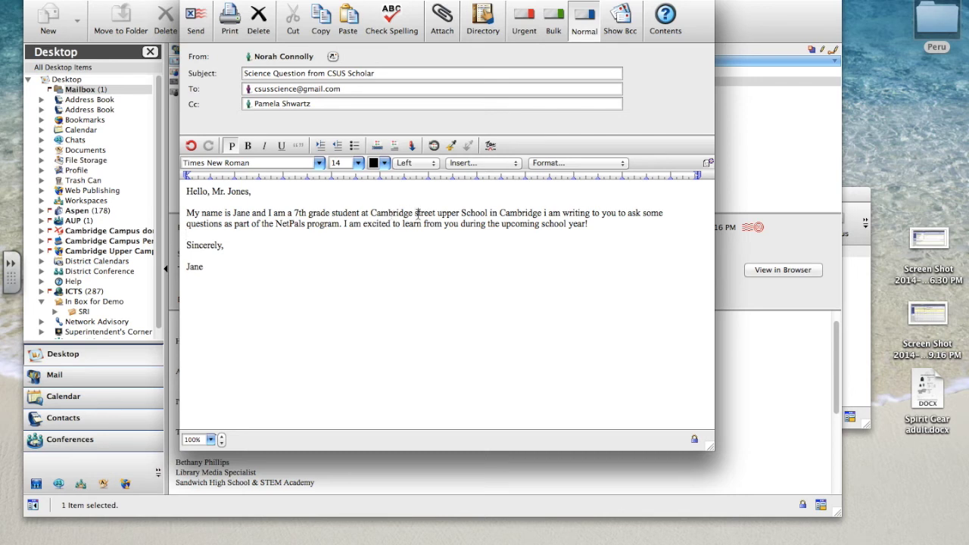
left_click(417, 215)
key("Delete")
type("S")
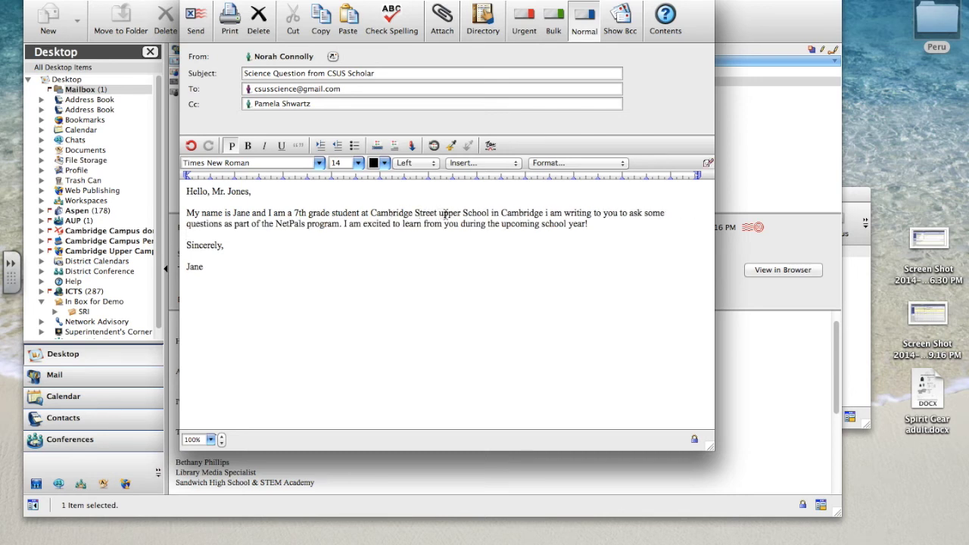
Step: Capitalise 'upper' so the letter says Upper School
left_click(440, 214)
key("Delete")
type("U")
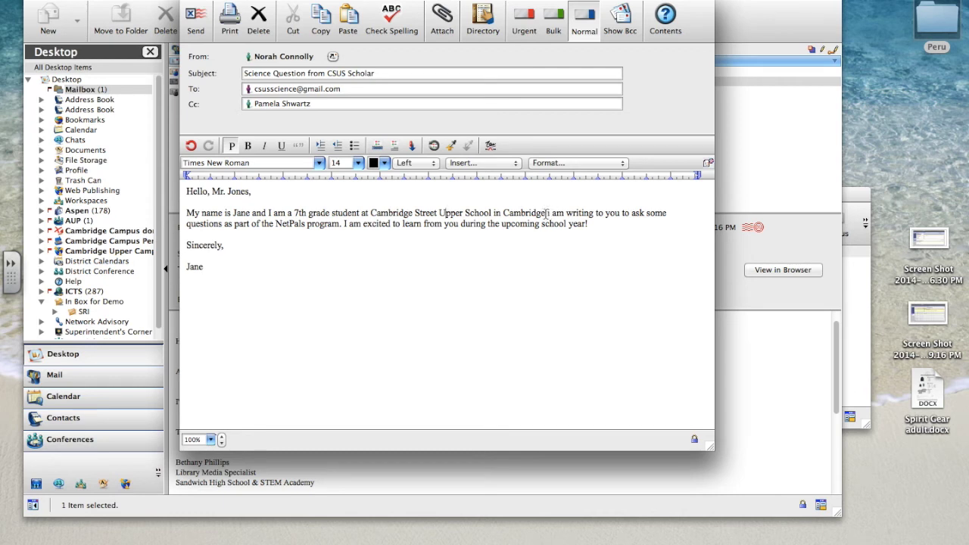
Step: End the sentence after 'Cambridge' and capitalise the following 'I'
left_click(546, 213)
type(",")
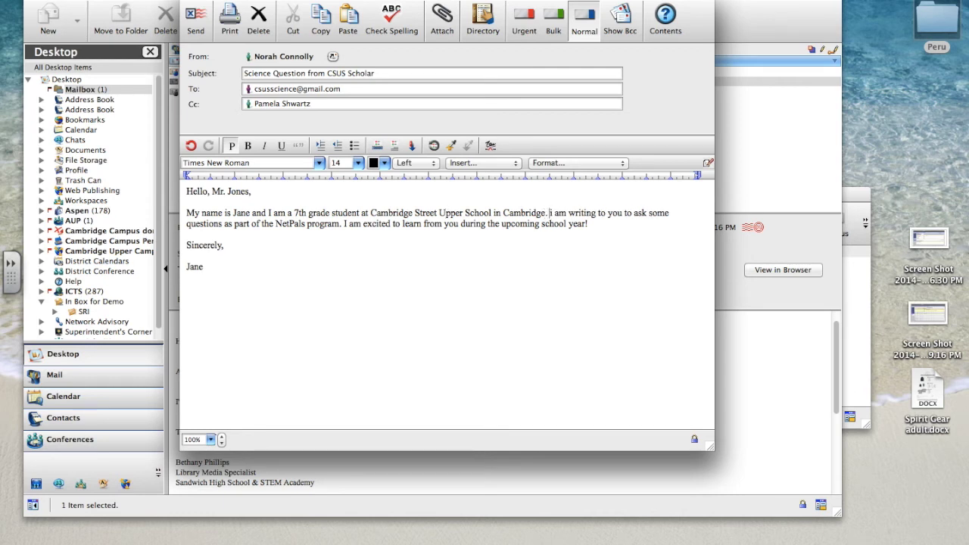
key("BackSpace")
type("I")
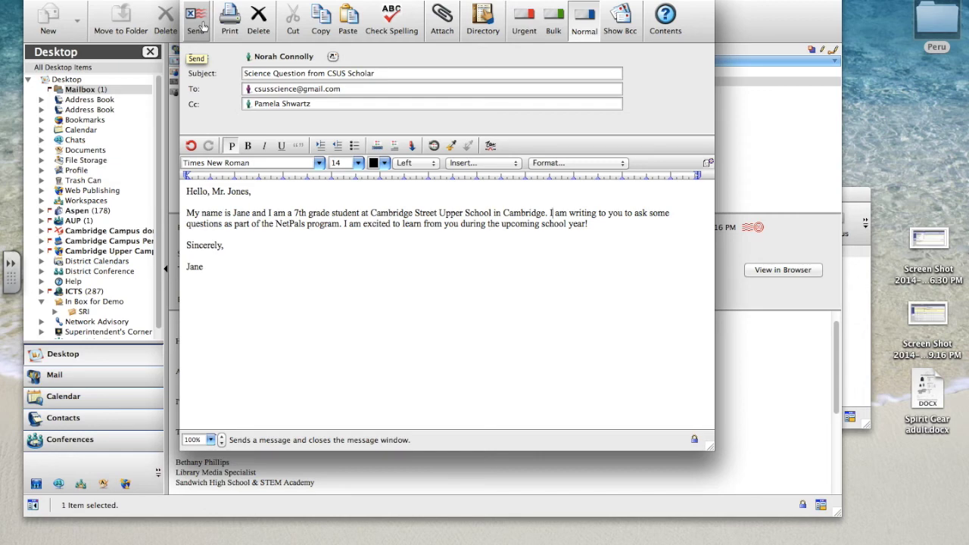
Step: Send the corrected Science Question from CSUS Scholar message and read its out-of-office auto-reply
left_click(199, 24)
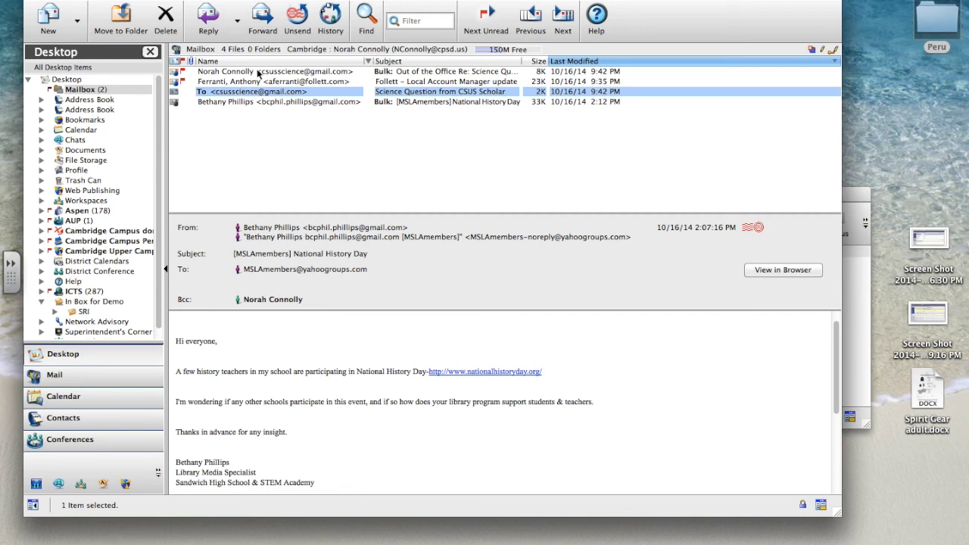
left_click(258, 73)
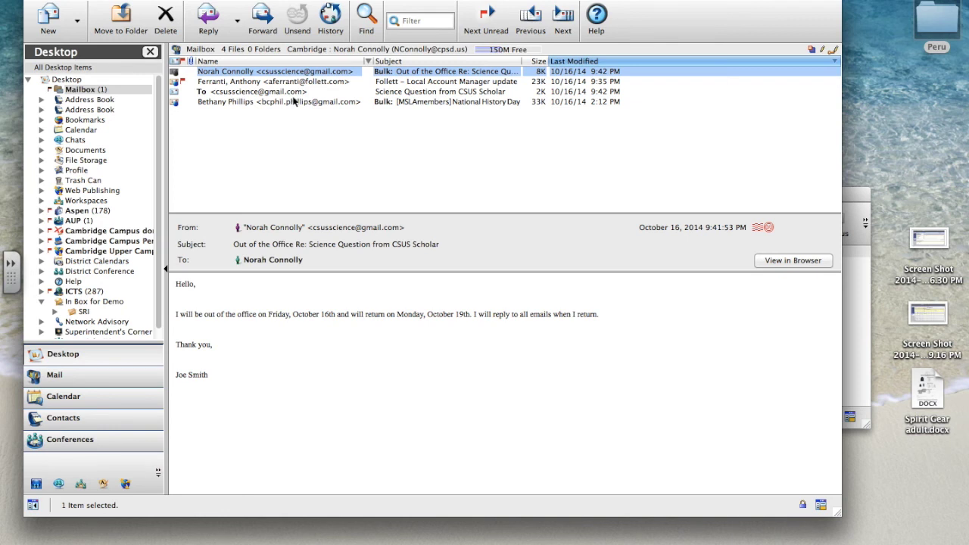
Step: Leave FirstClass and bring Google Chrome, showing the For CPS Students page, to the front
left_click(59, 0)
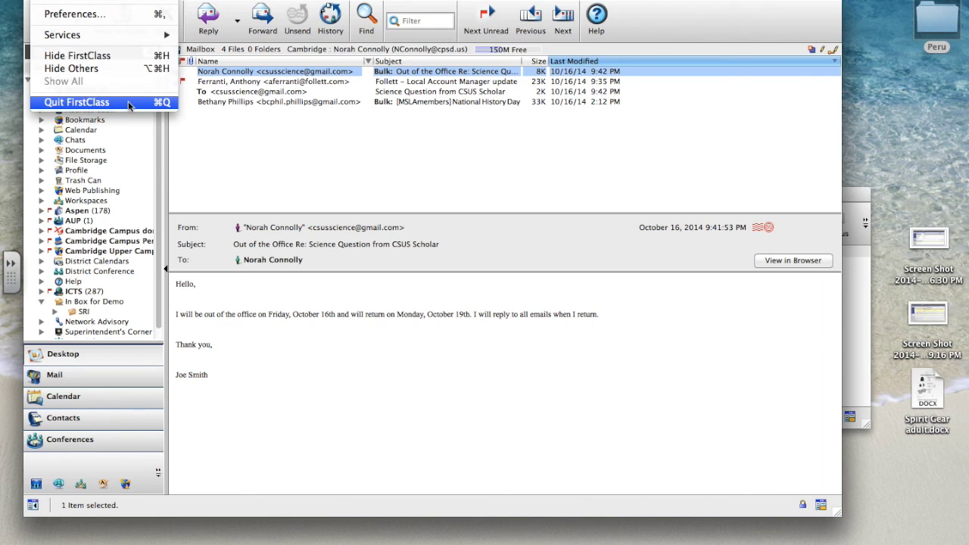
left_click(16, 66)
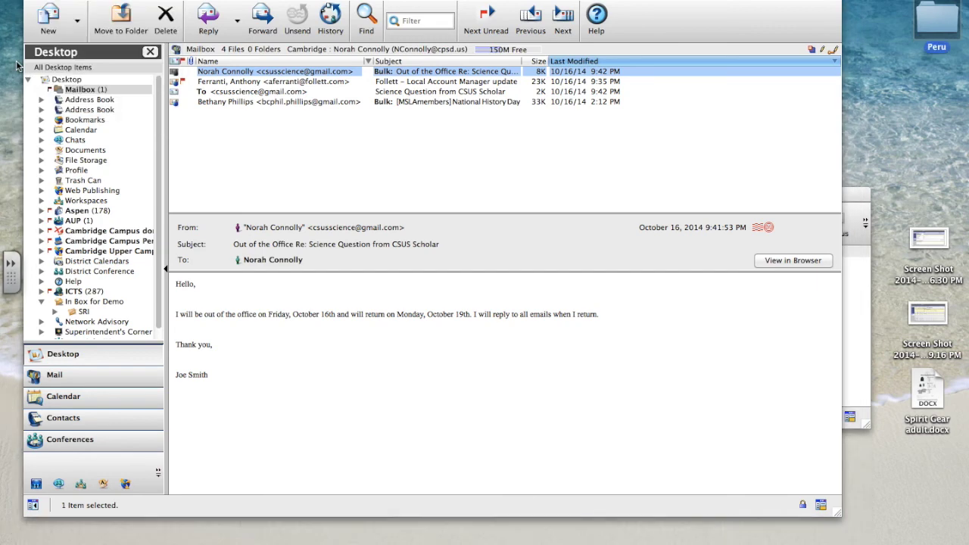
mouse_move(15, 72)
left_click(19, 90)
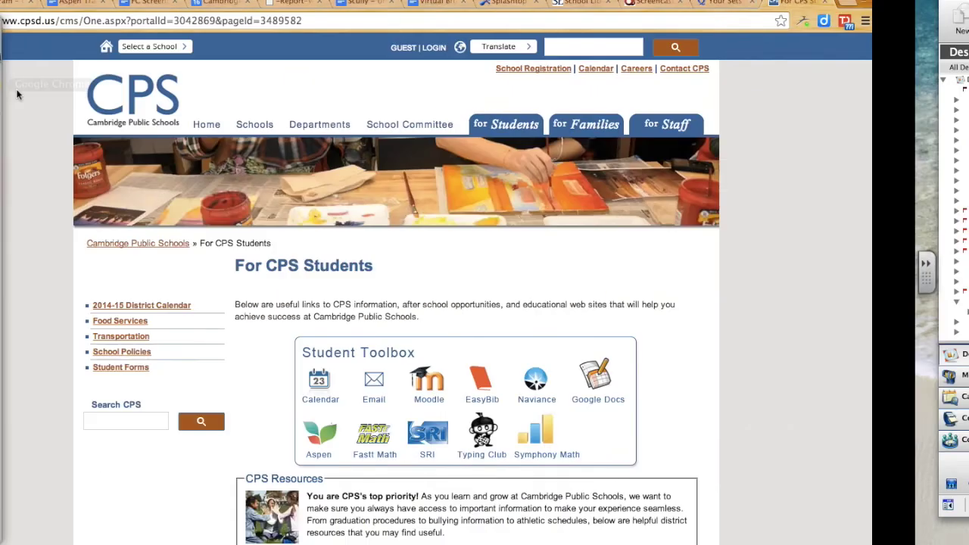
Step: Go from the CPS email page to FirstClass Web and sign in with the saved user ID and password
left_click(610, 128)
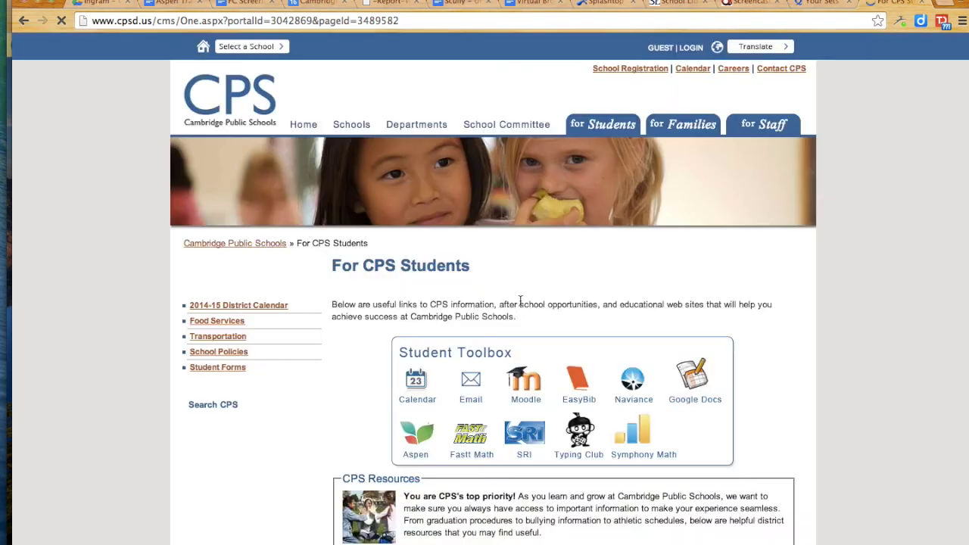
left_click(474, 386)
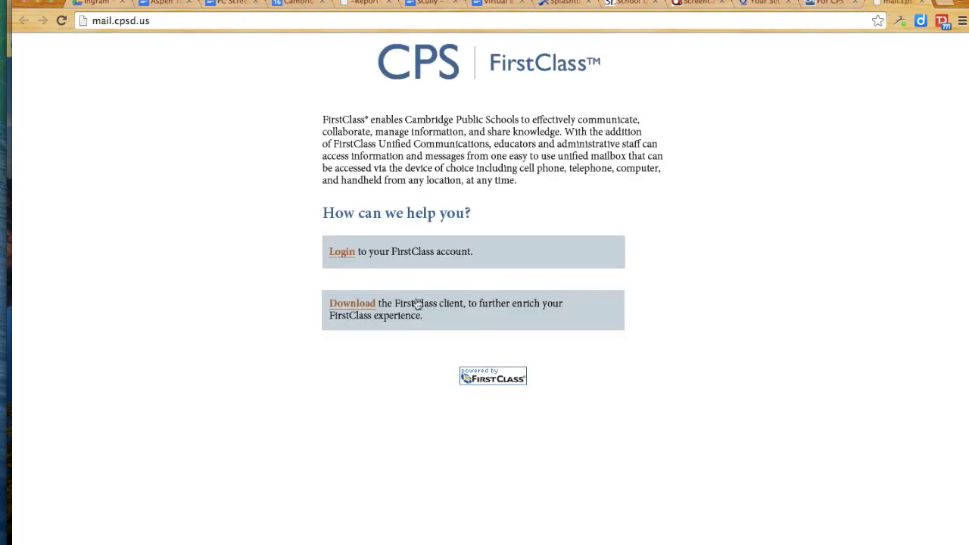
left_click(344, 253)
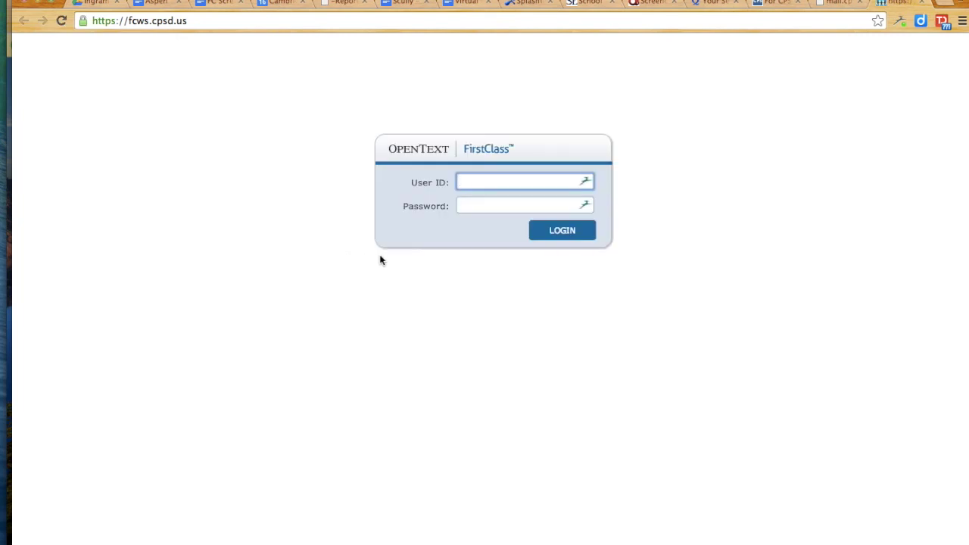
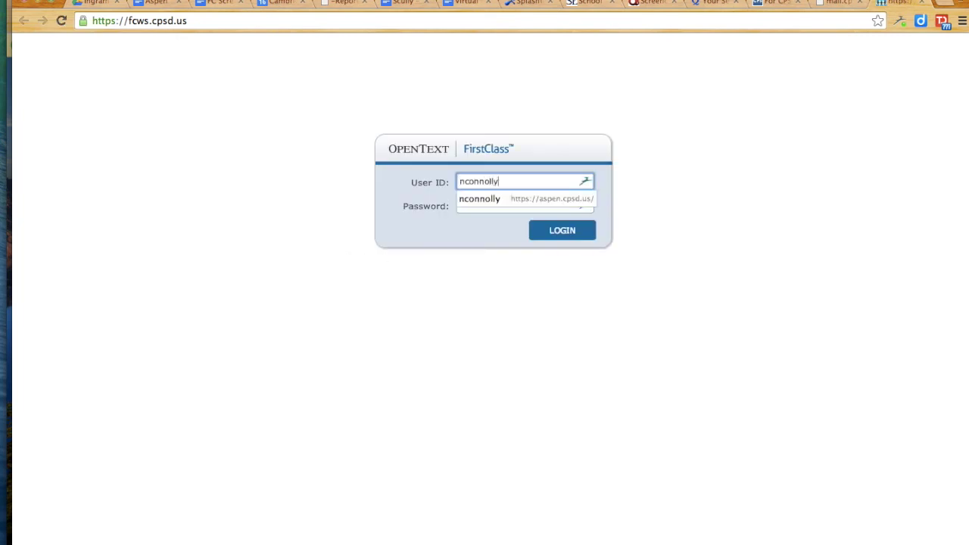
key("Tab")
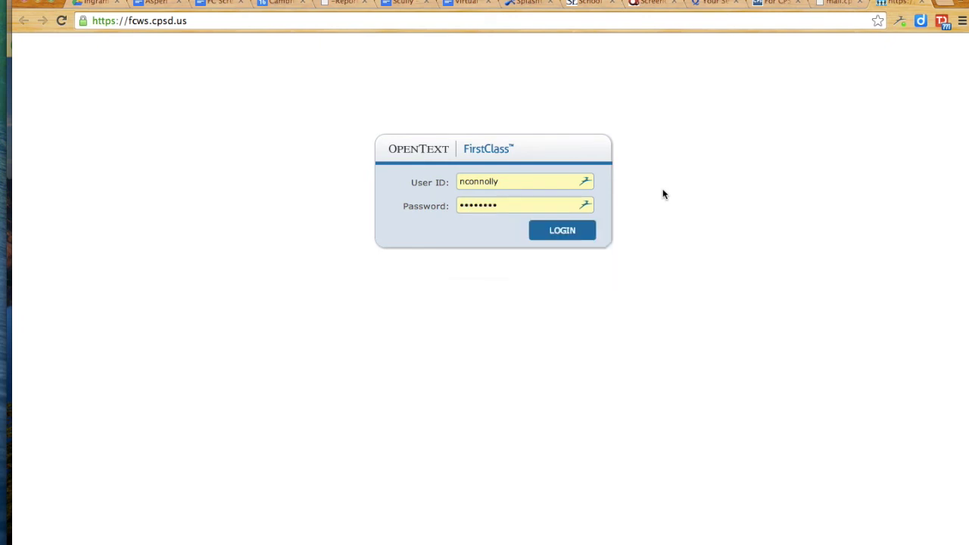
left_click(564, 233)
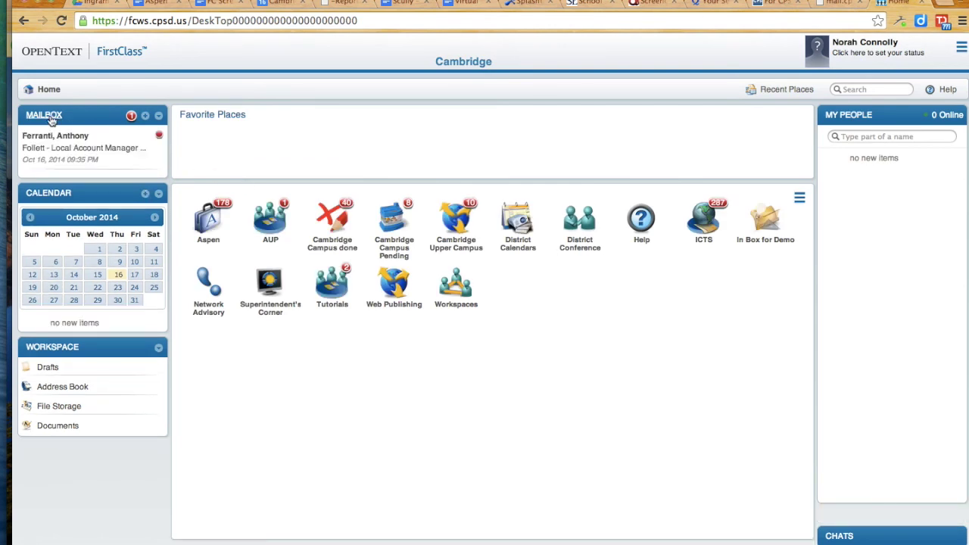
Step: Check the sent Science Question message and its out-of-office reply in the web Mailbox, then log out
left_click(45, 116)
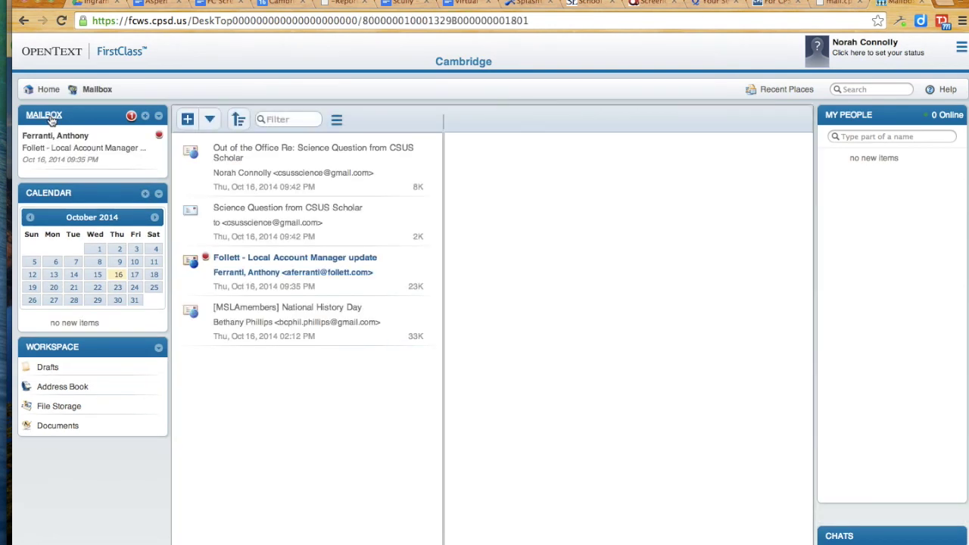
left_click(306, 221)
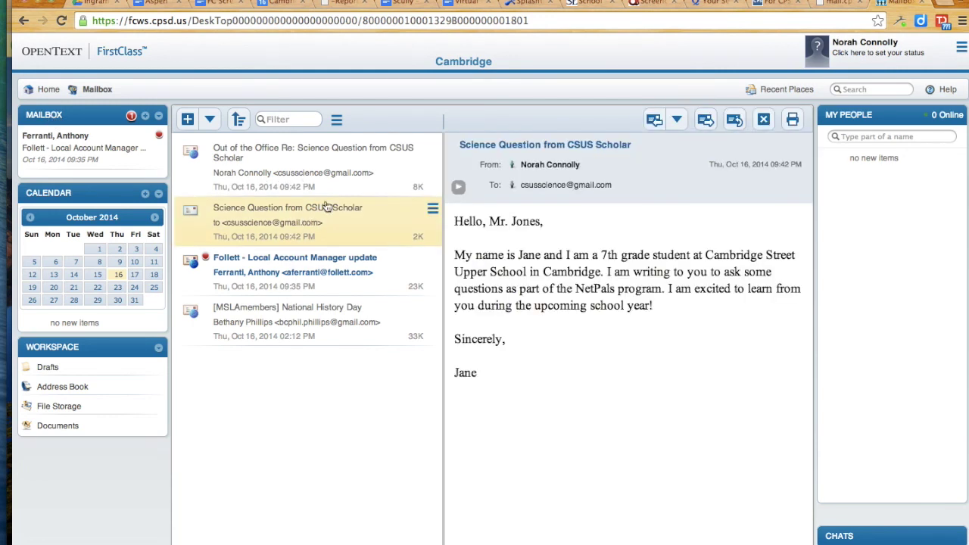
left_click(304, 165)
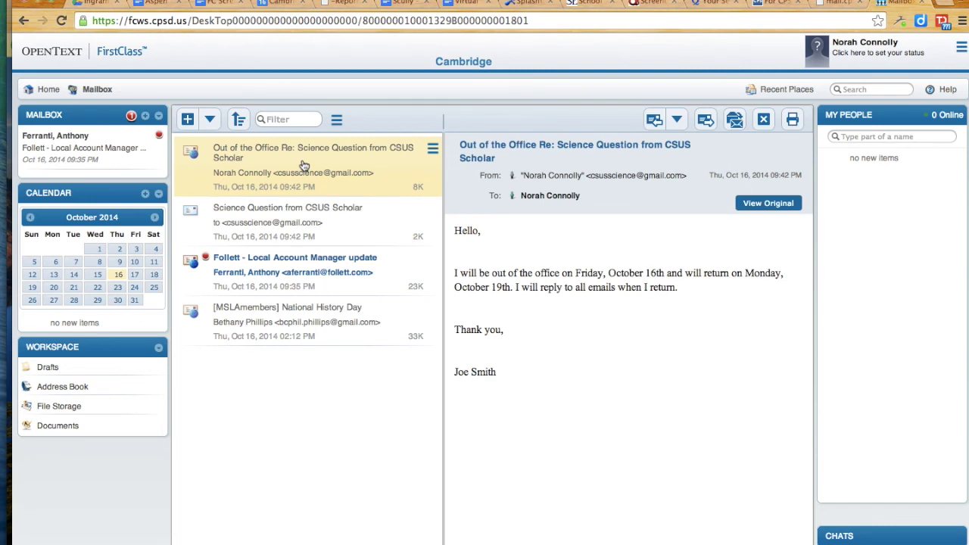
left_click(961, 51)
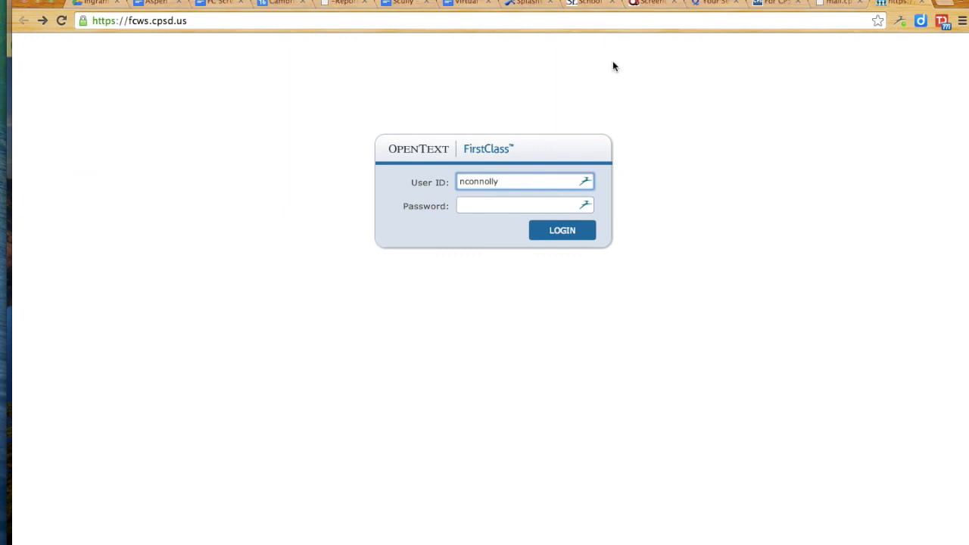
Step: Close the FirstClass web login tab and quit the FirstClass desktop application
key("super+w")
mouse_move(4, 85)
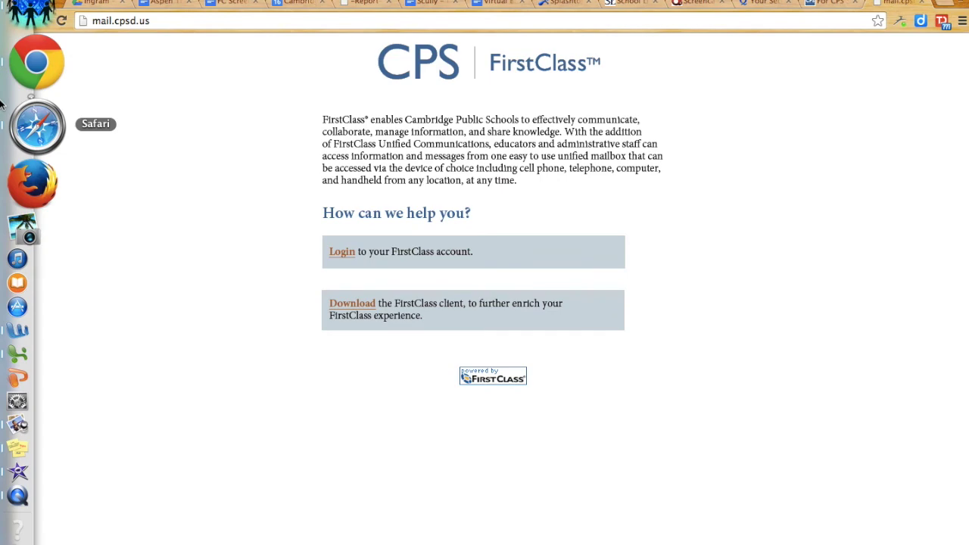
left_click(19, 68)
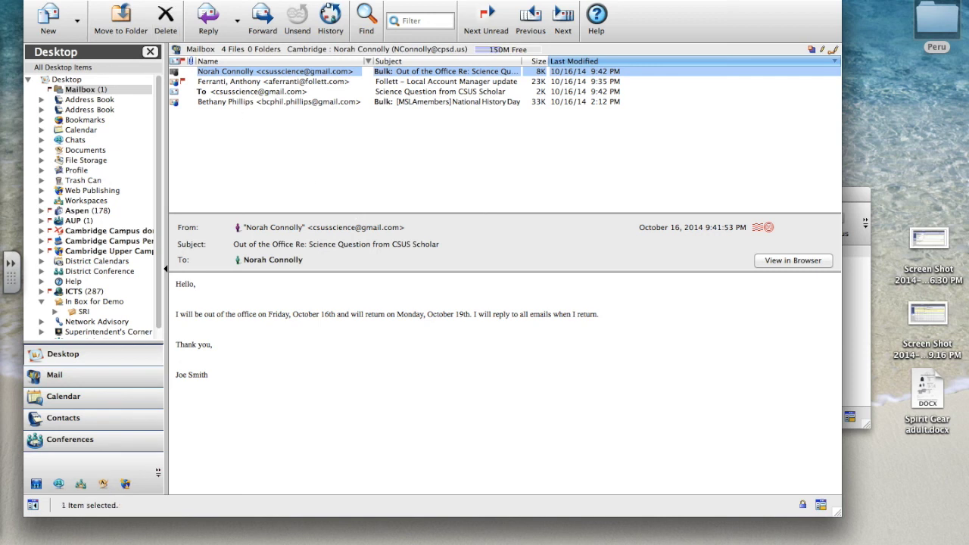
left_click(68, 0)
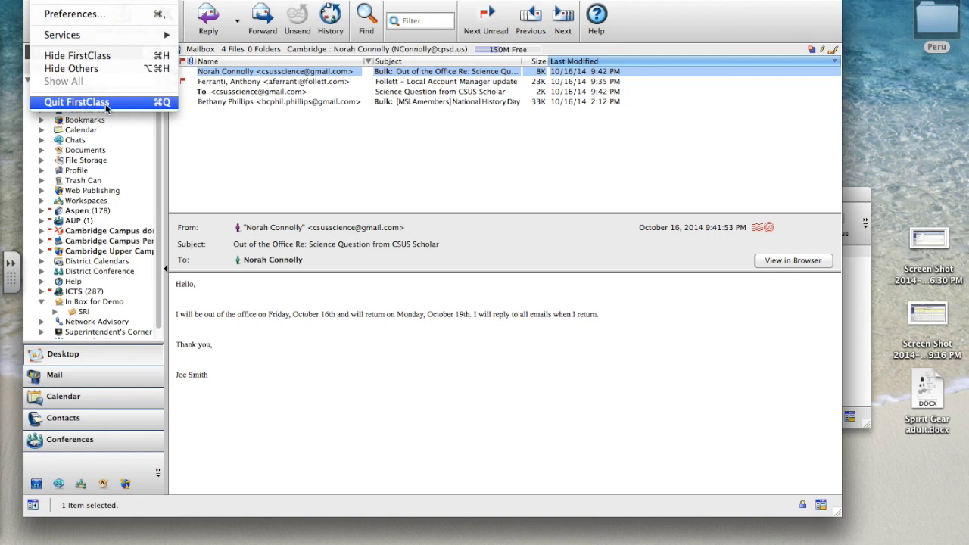
left_click(106, 106)
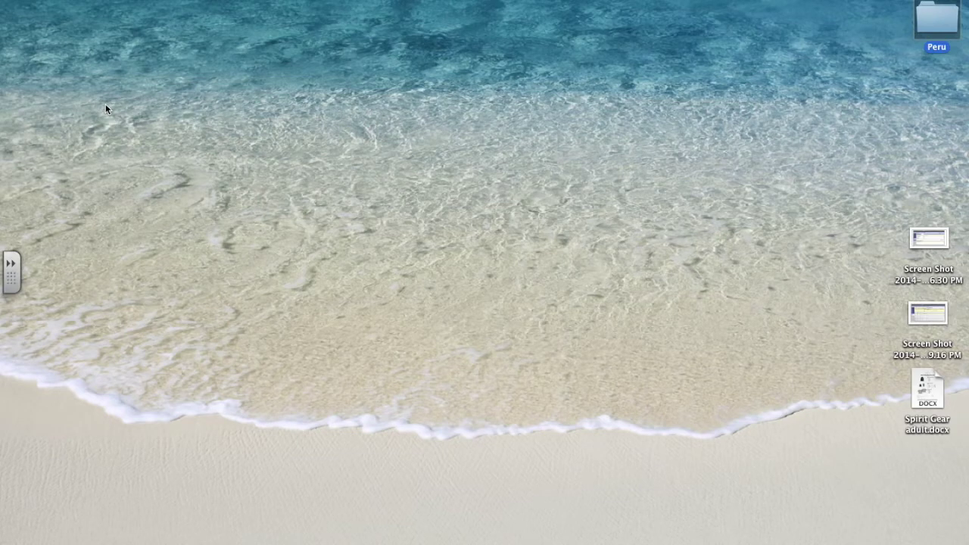